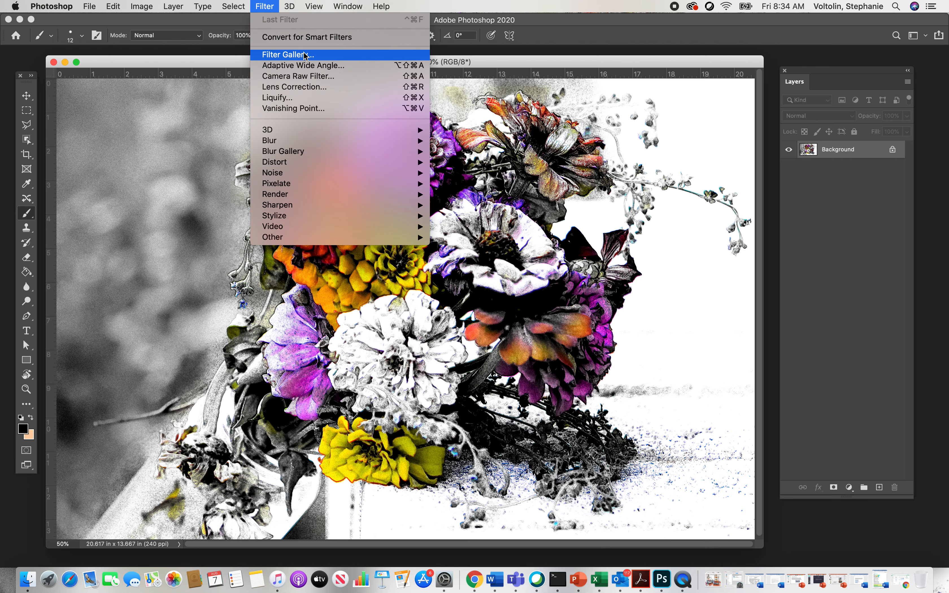
Try the Filter Gallery's Plastic Wrap filter with Smoothness 3 on the bouquet photo and undo it
left_click(305, 55)
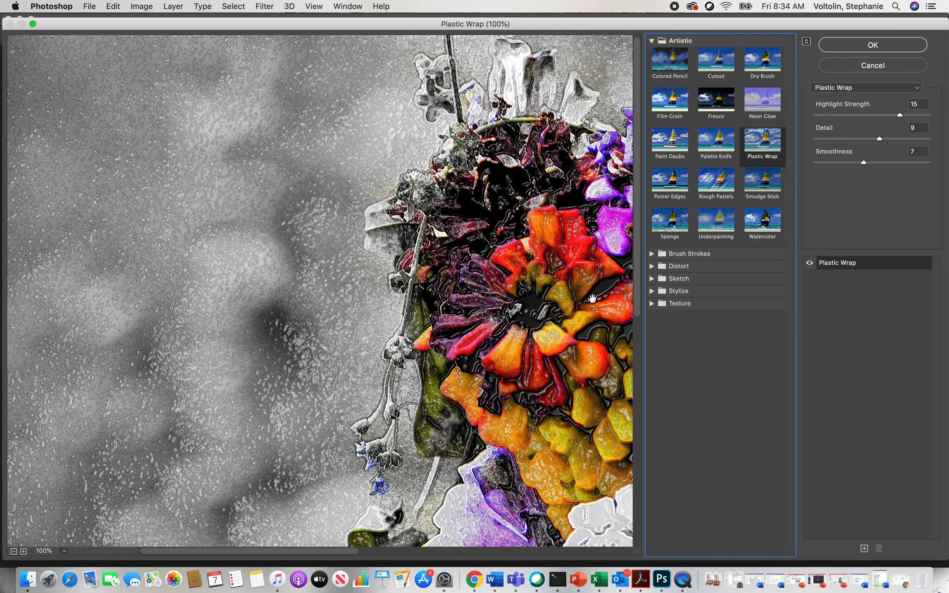
left_click_drag(568, 327, 361, 269)
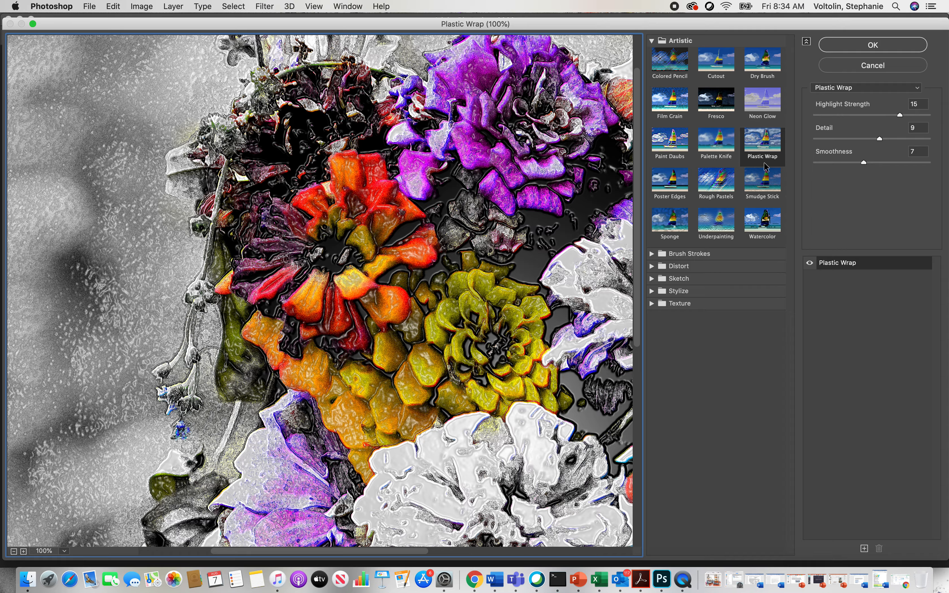
left_click_drag(863, 161, 829, 163)
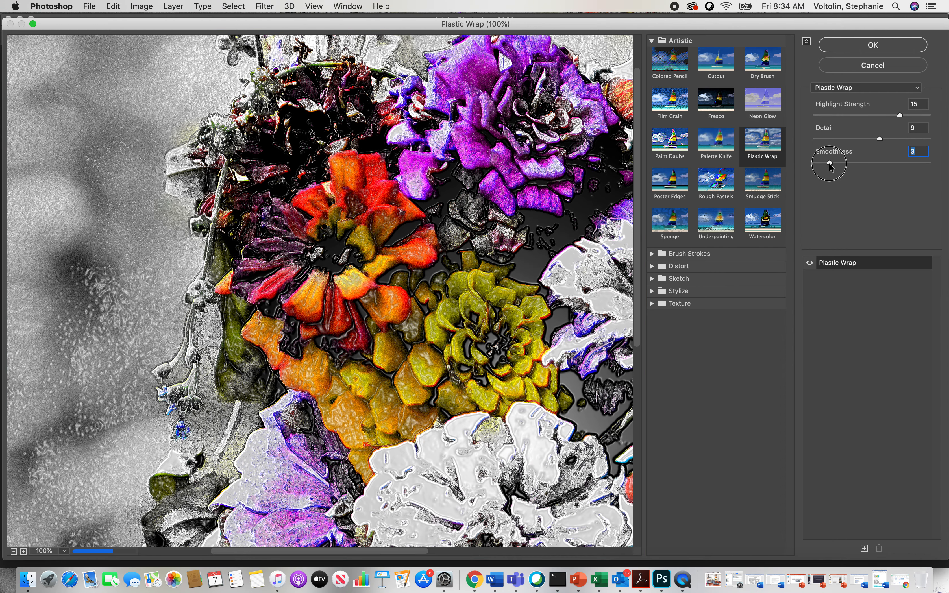
left_click(874, 45)
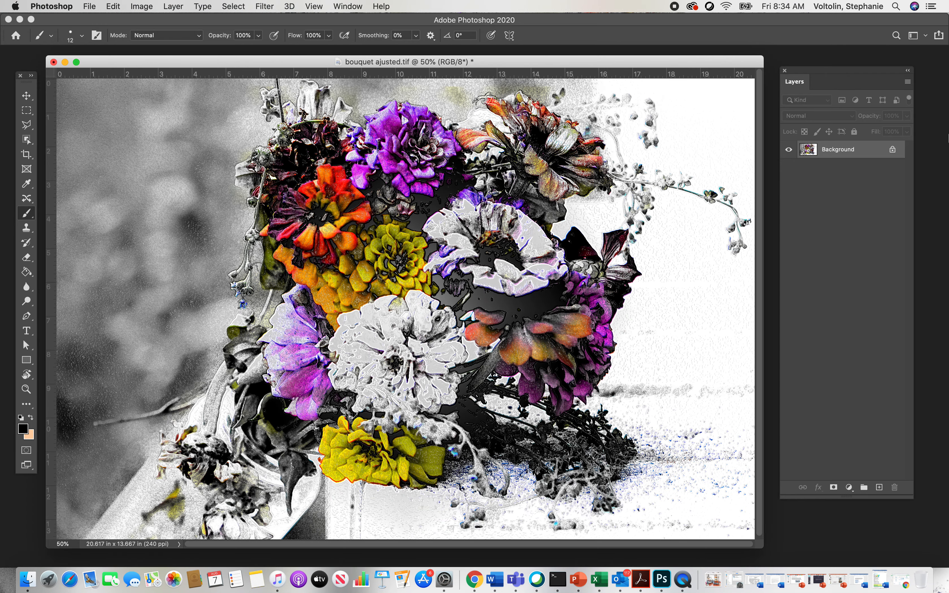
left_click(113, 8)
left_click(128, 19)
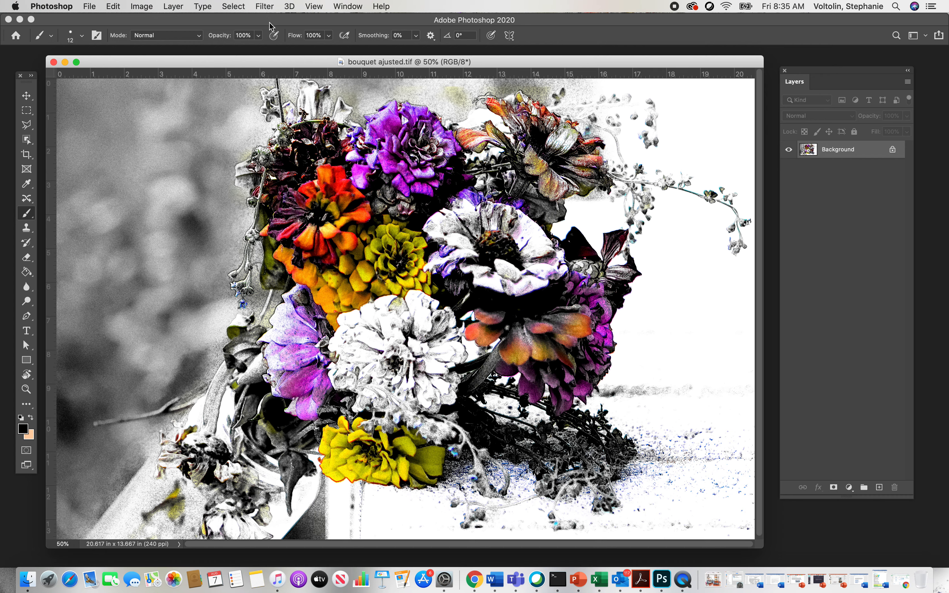
Preview a Photo Filter adjustment on the bouquet using Warming Filter (85) at 77% density
left_click(113, 6)
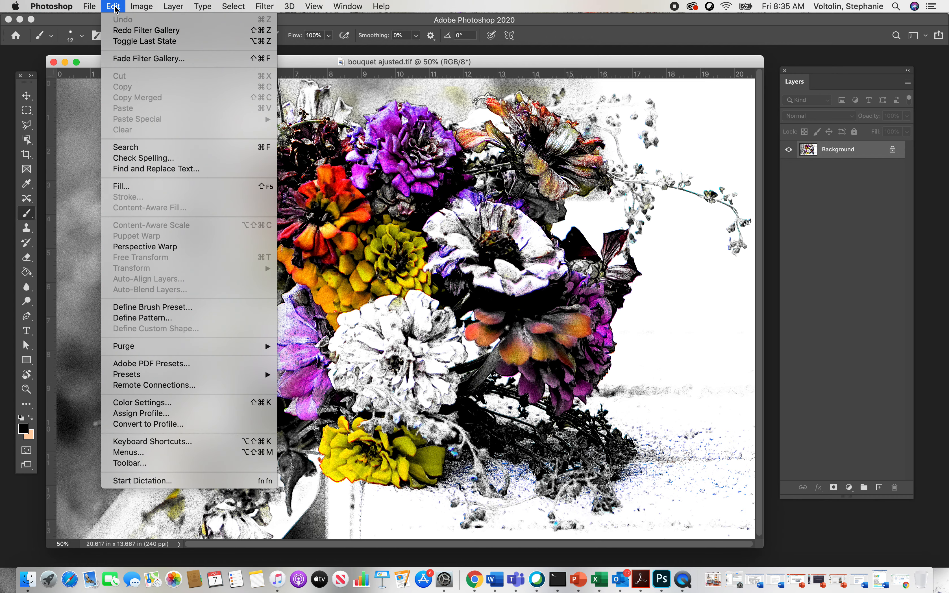
mouse_move(141, 6)
mouse_move(226, 40)
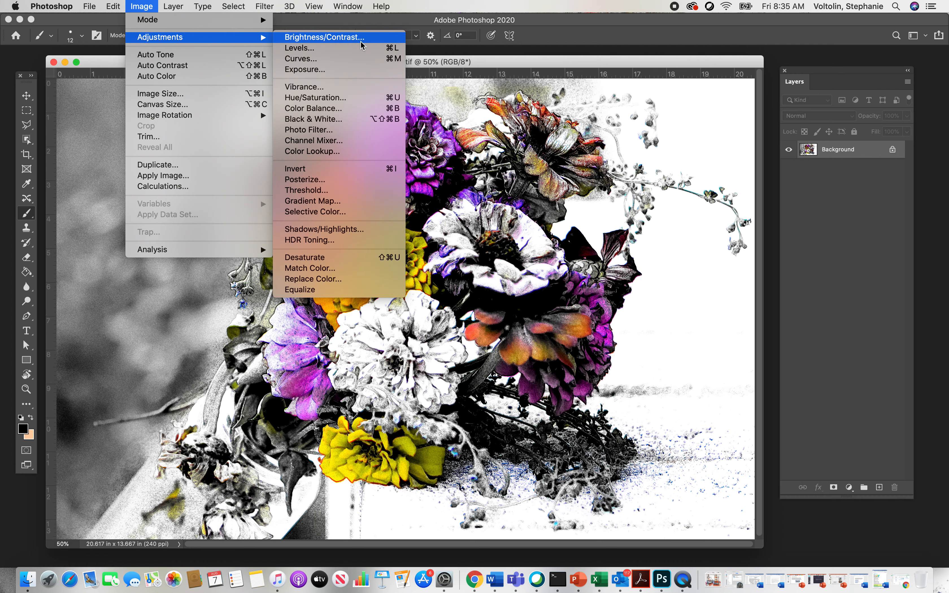
left_click(434, 4)
left_click(142, 6)
mouse_move(188, 36)
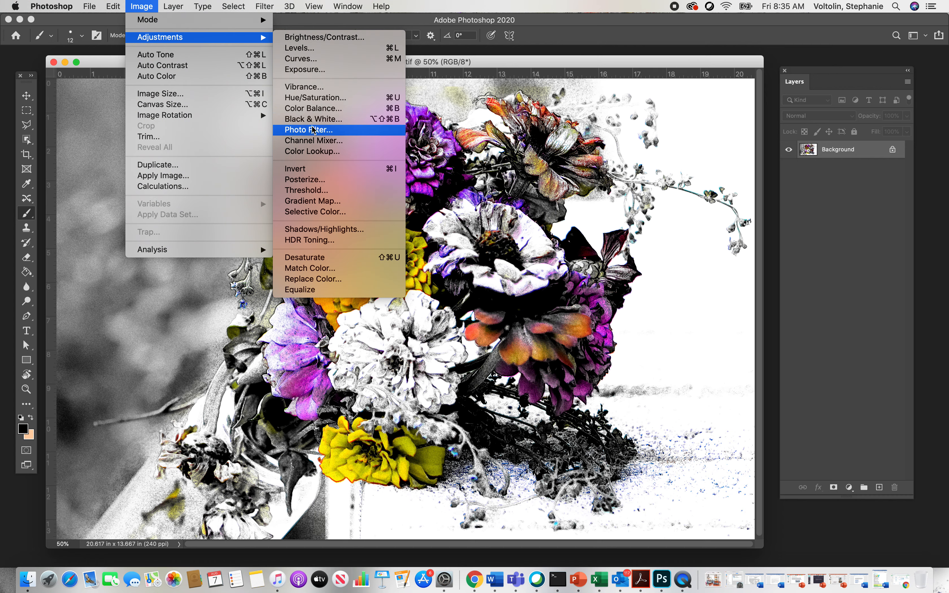
left_click(314, 129)
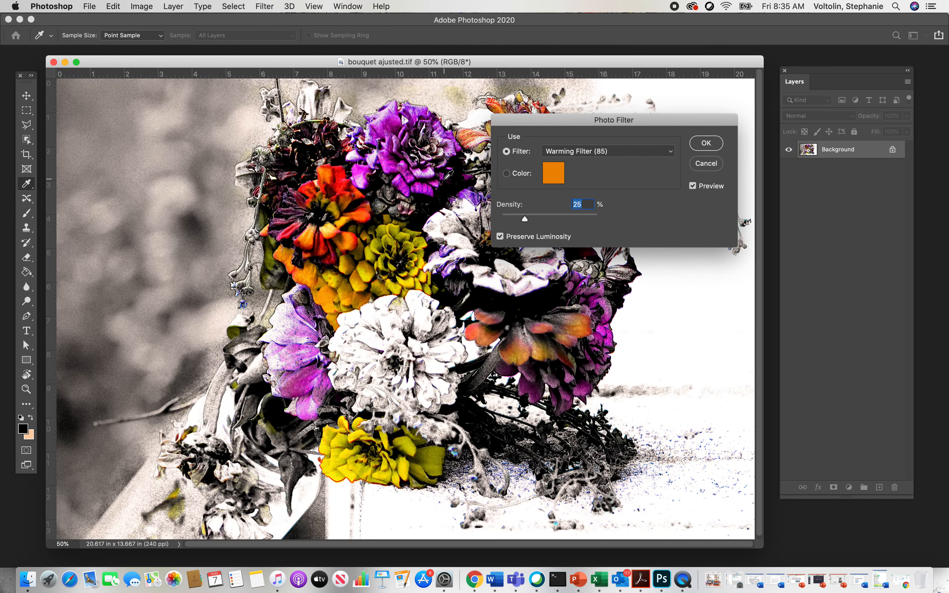
left_click_drag(530, 221, 575, 223)
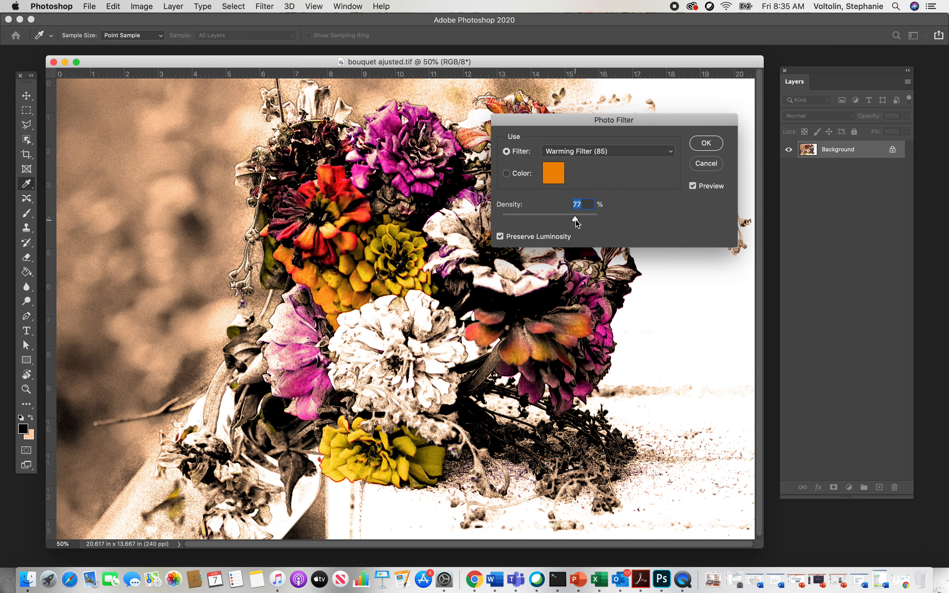
Try the Blue photo filter and a custom light purple colour with a lower density, and cancel the adjustment
left_click(623, 152)
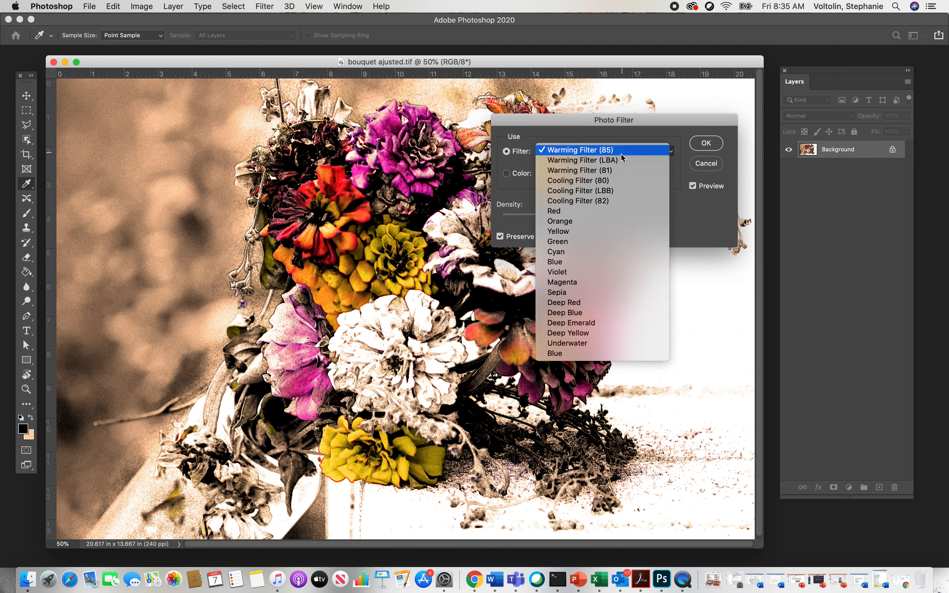
left_click(578, 269)
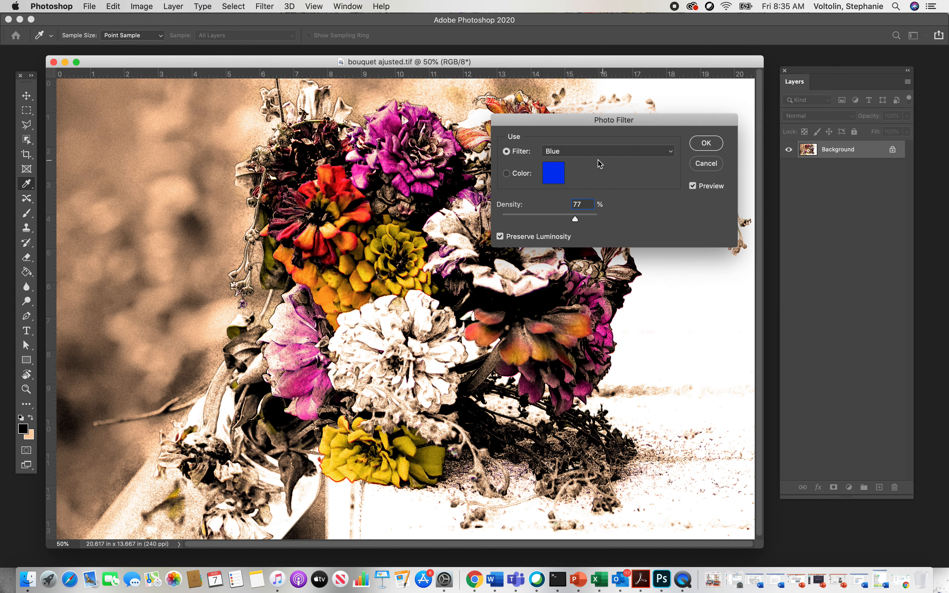
left_click(554, 173)
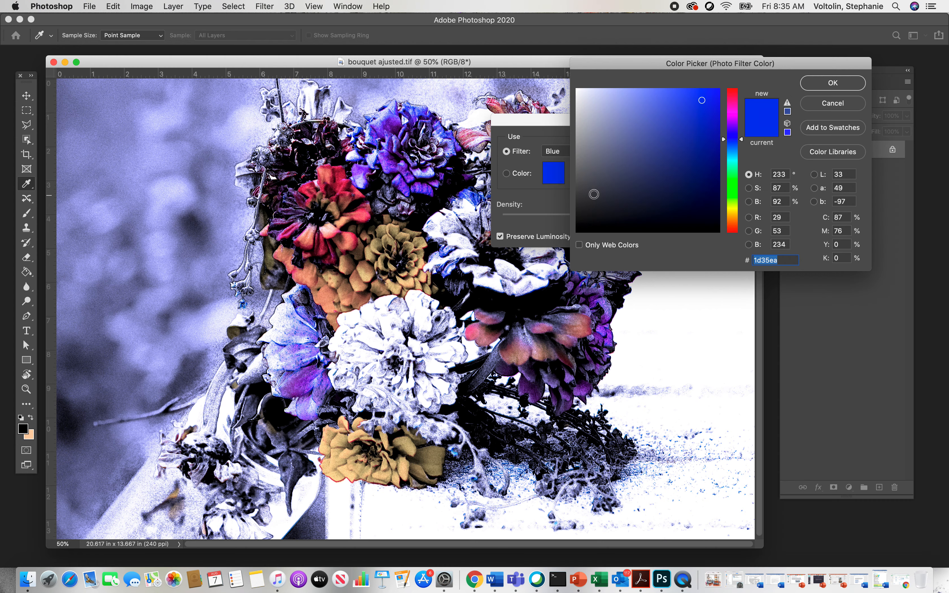
left_click_drag(741, 138, 742, 118)
left_click(663, 108)
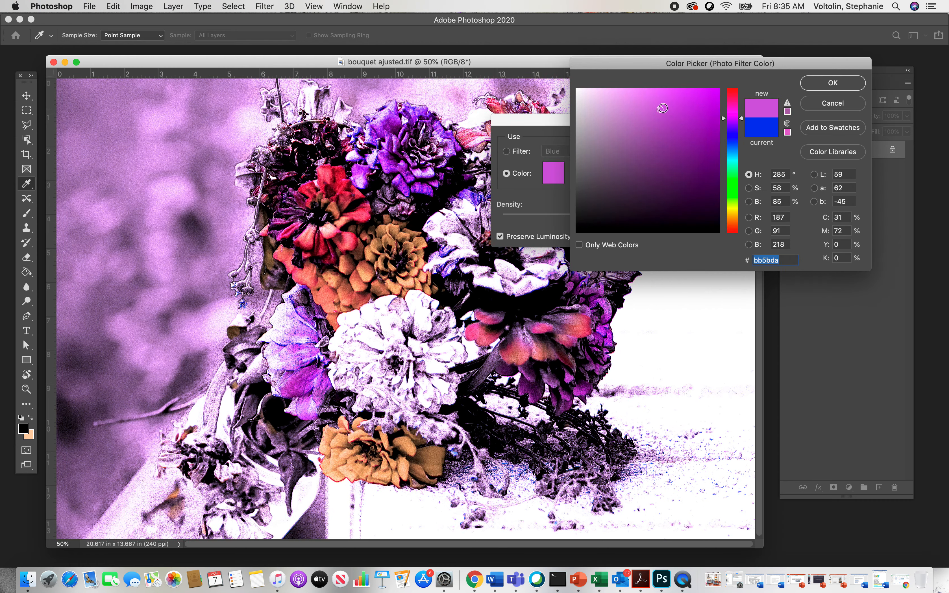
left_click(620, 117)
left_click(827, 83)
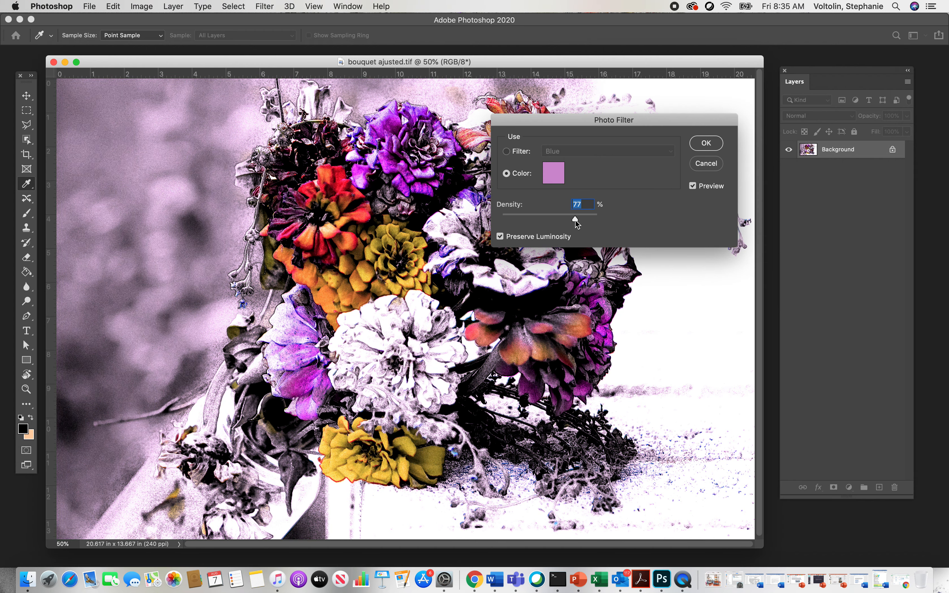
left_click_drag(574, 220, 534, 220)
left_click(707, 164)
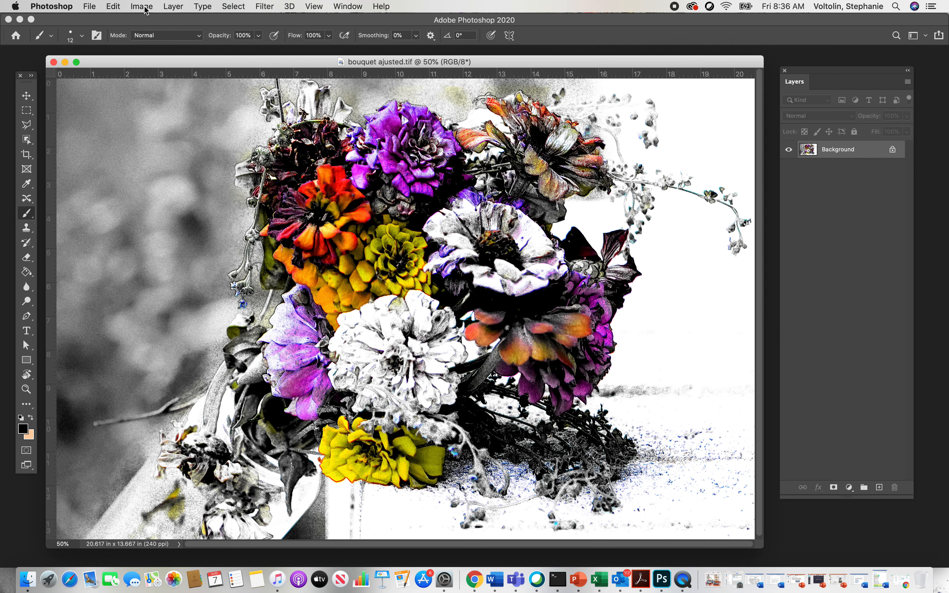
Add a new layer above the photo and fill it with the peach swatch colour using the Paint Bucket
left_click_drag(46, 56, 39, 51)
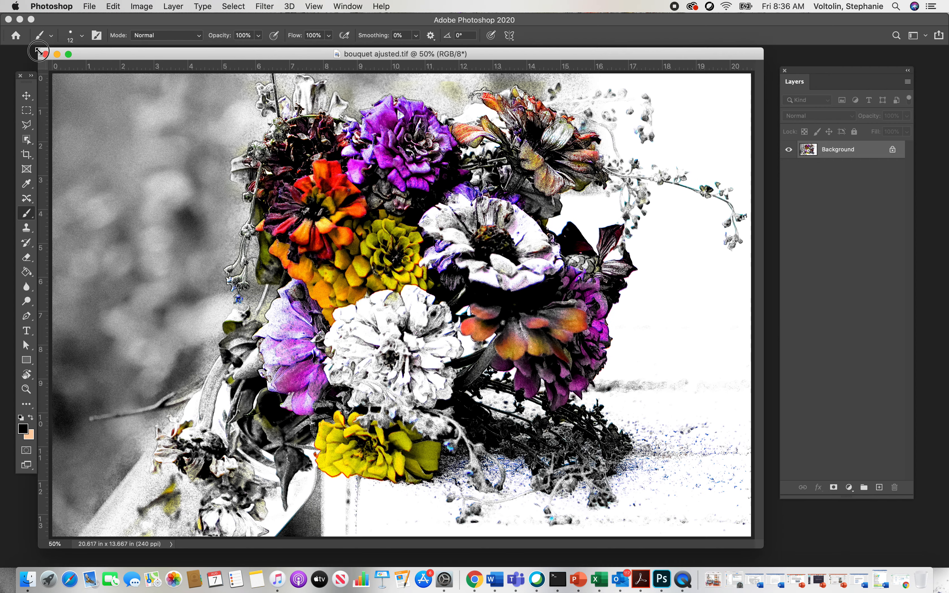
left_click_drag(28, 87, 28, 93)
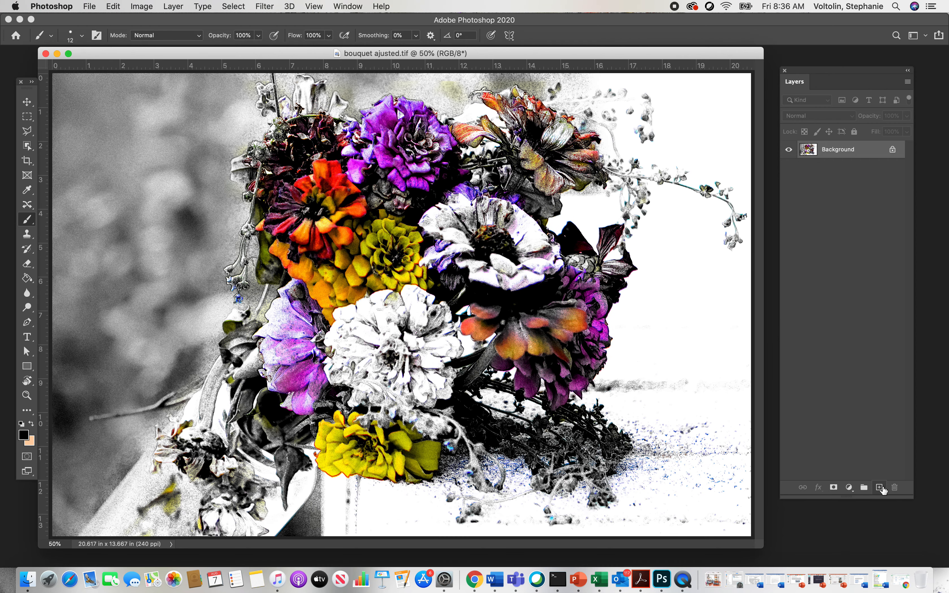
left_click(881, 489)
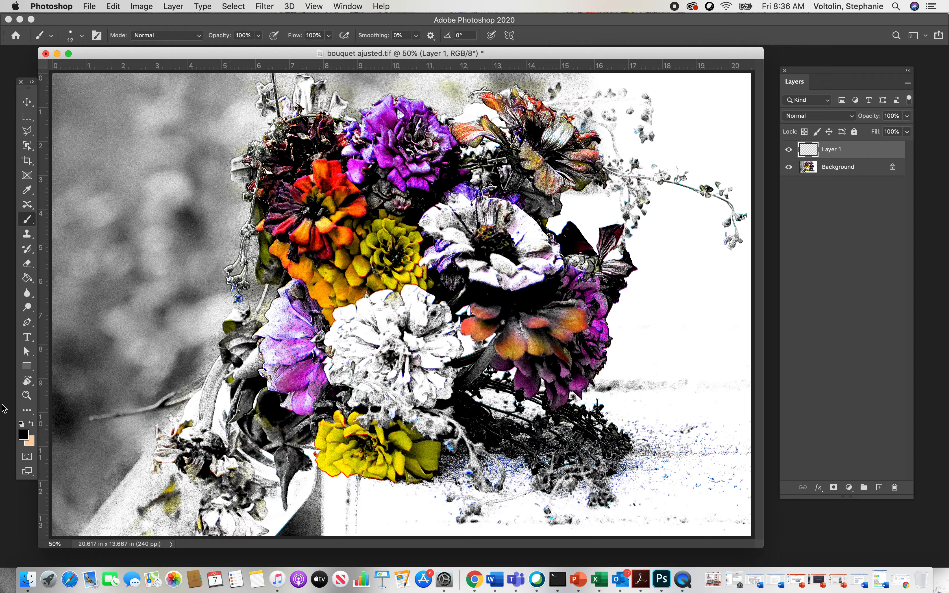
left_click_drag(26, 366, 46, 371)
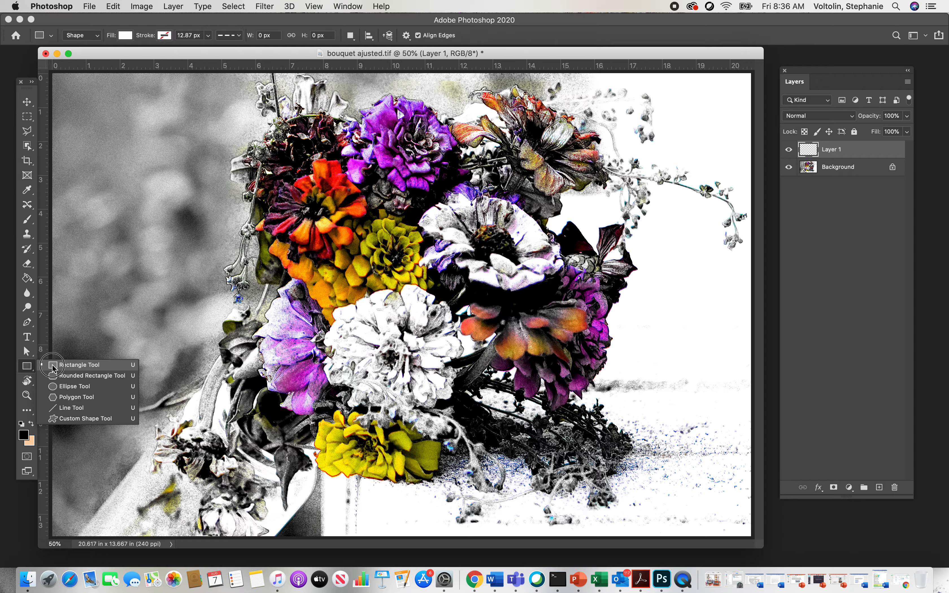
left_click(31, 423)
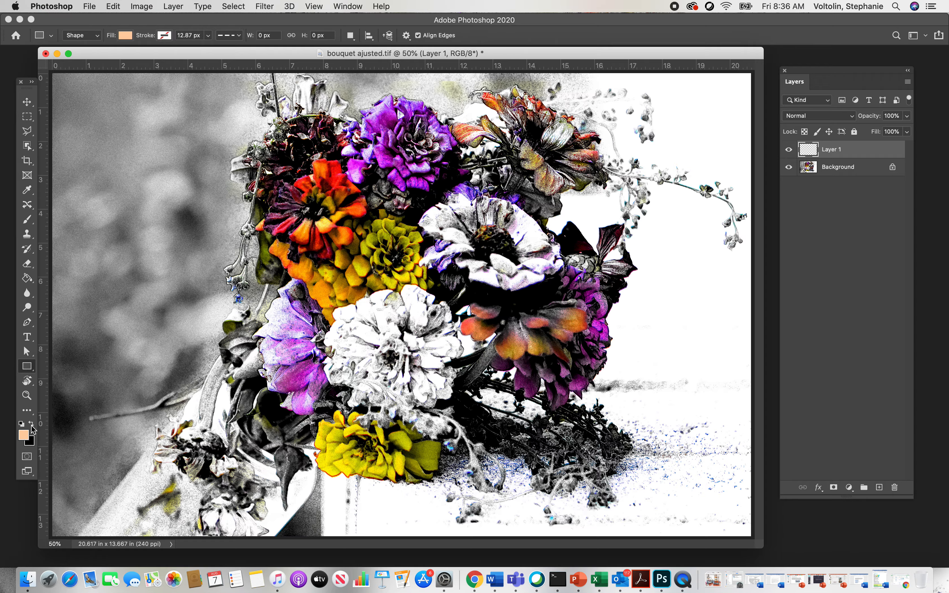
left_click(26, 279)
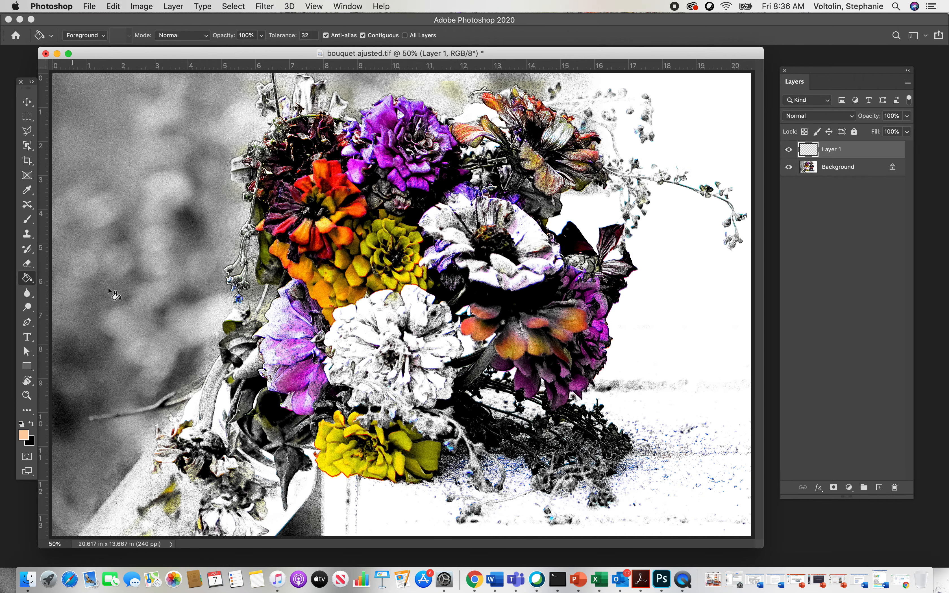
left_click(210, 268)
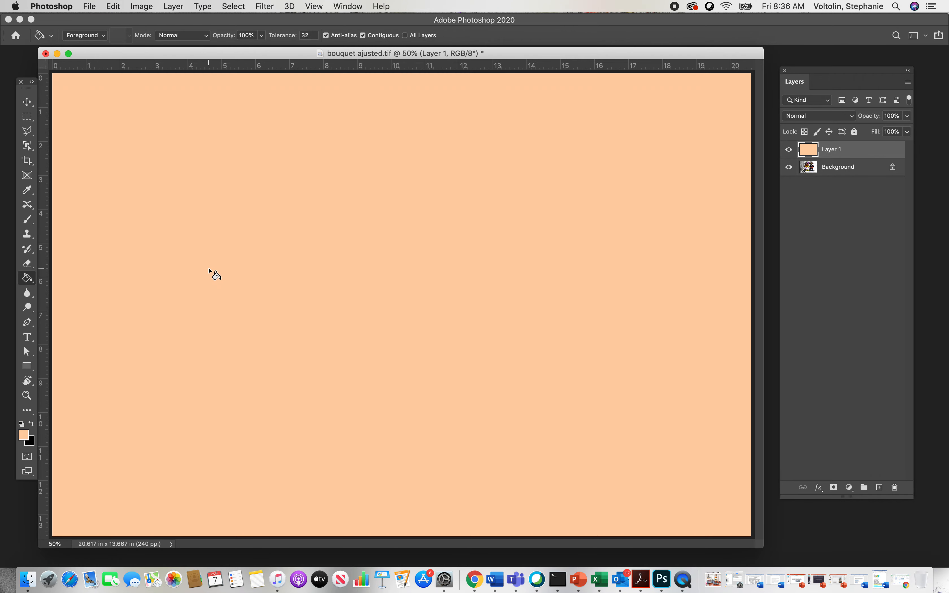
Try the Screen blend mode on the peach layer, testing reduced fill and opacity before restoring 100% opacity
left_click(851, 116)
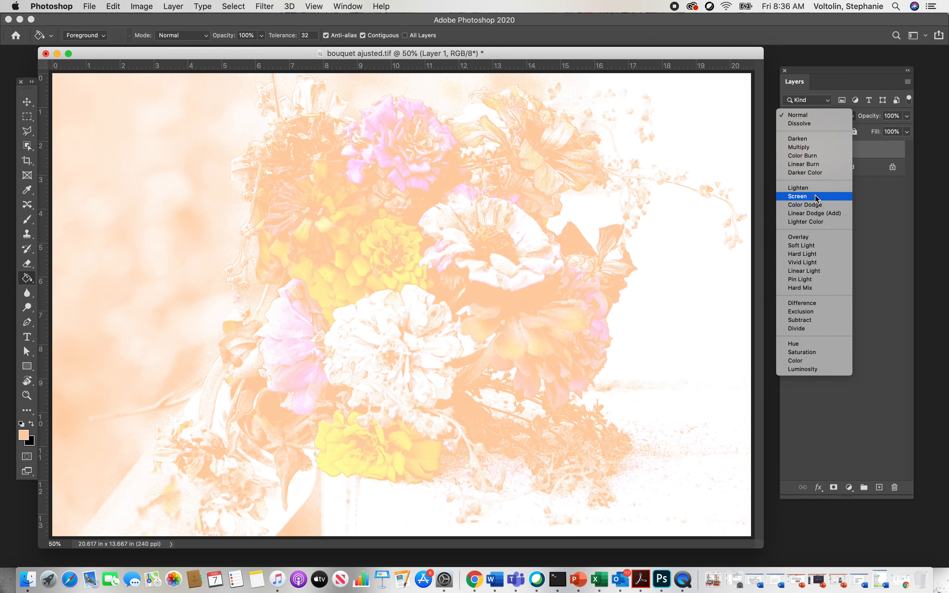
left_click(816, 197)
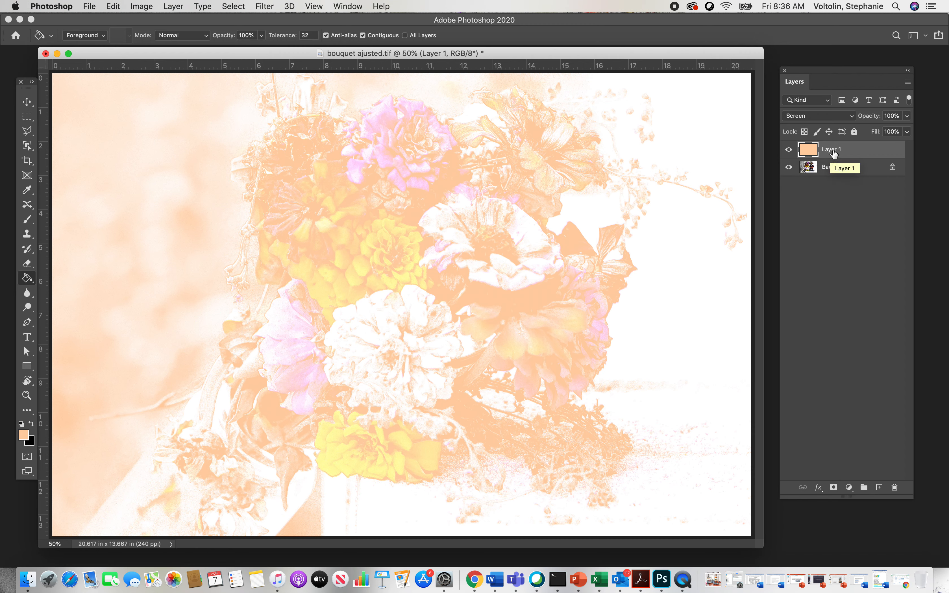
left_click(908, 132)
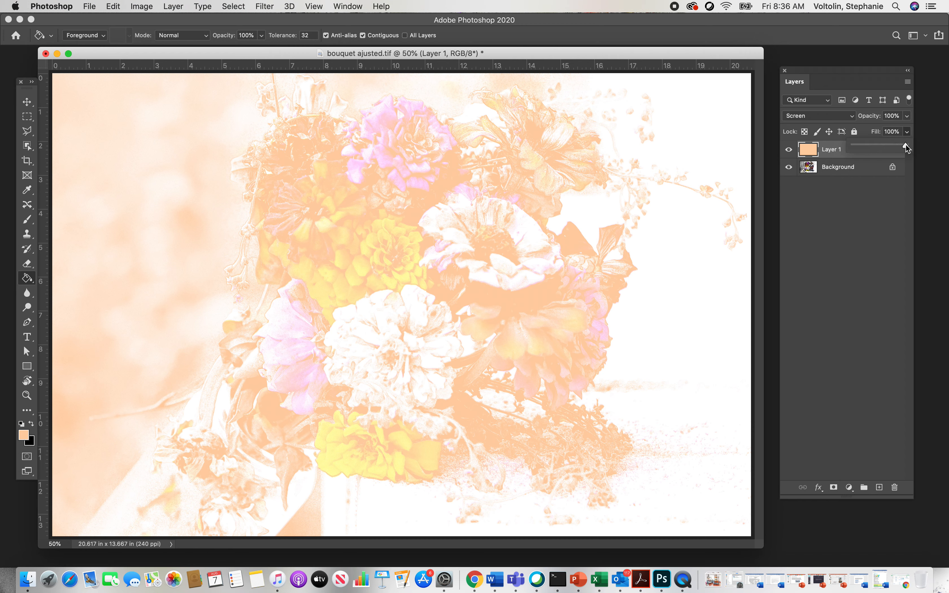
mouse_move(906, 145)
left_mouse_down()
mouse_move(861, 149)
mouse_move(922, 147)
mouse_move(897, 134)
left_mouse_up()
left_click(907, 116)
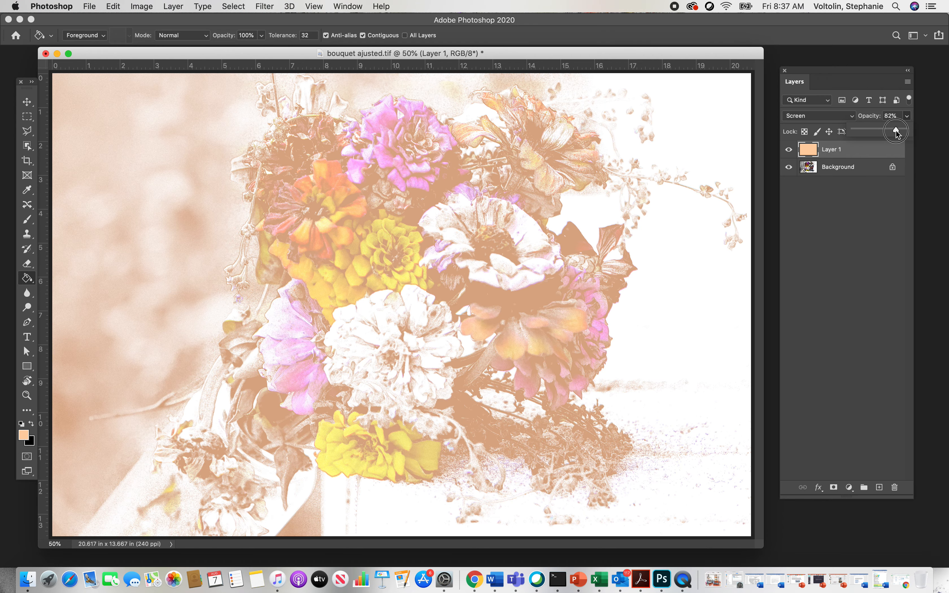
left_click_drag(898, 133, 907, 133)
Try the Color Dodge blend mode on the peach layer with its fill reduced to 68%
left_click(830, 117)
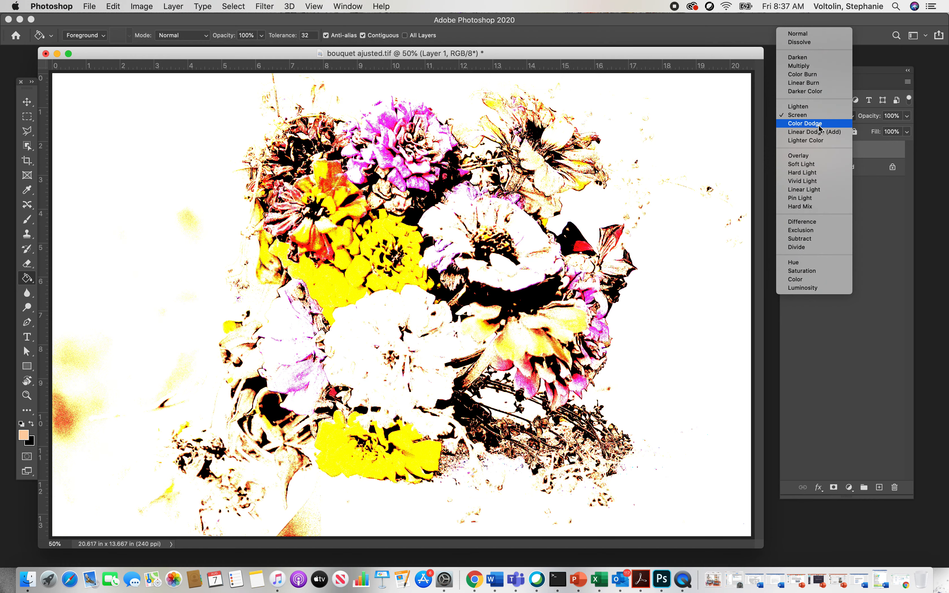
left_click(820, 124)
left_click(907, 132)
mouse_move(905, 147)
left_mouse_down()
mouse_move(879, 148)
mouse_move(890, 147)
left_mouse_up()
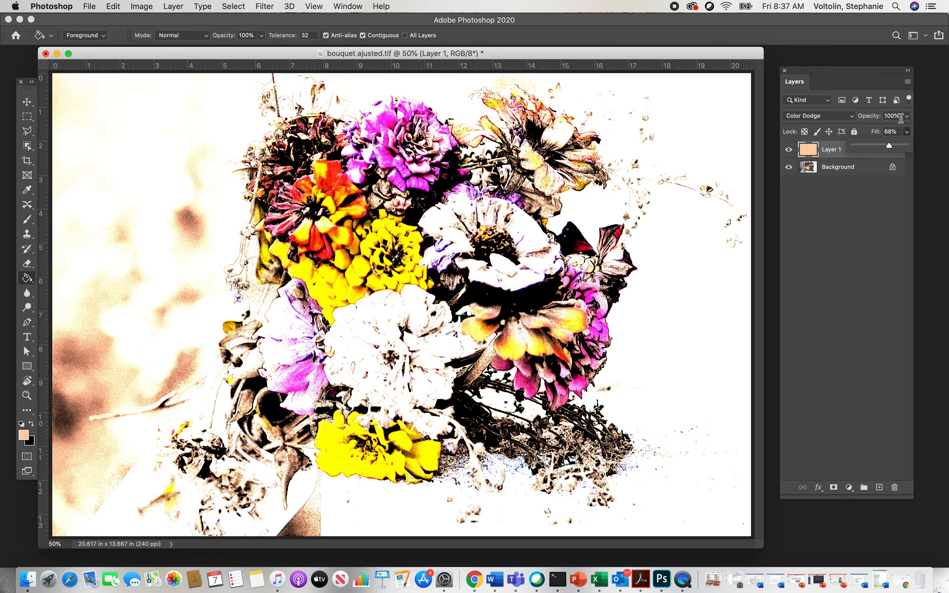
Change the peach layer's blend mode to Hard Mix and set its fill to 55%
left_click(853, 116)
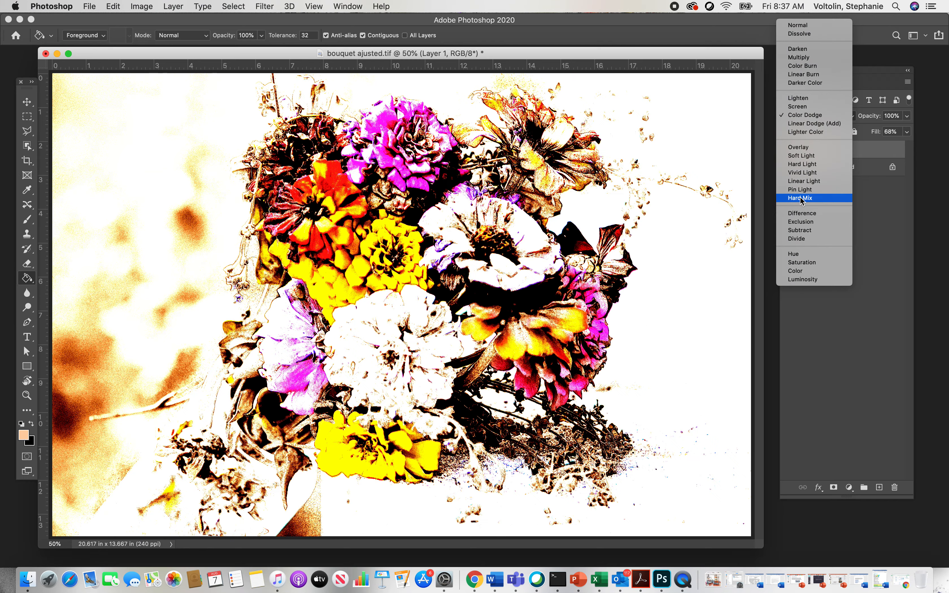
left_click(802, 198)
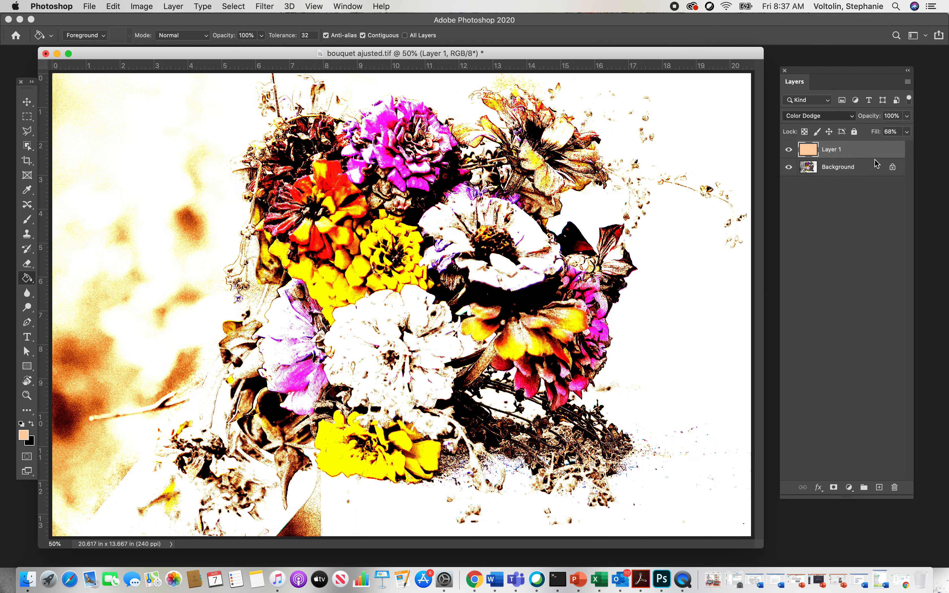
left_click(907, 132)
mouse_move(890, 146)
left_mouse_down()
mouse_move(924, 149)
mouse_move(884, 148)
left_mouse_up()
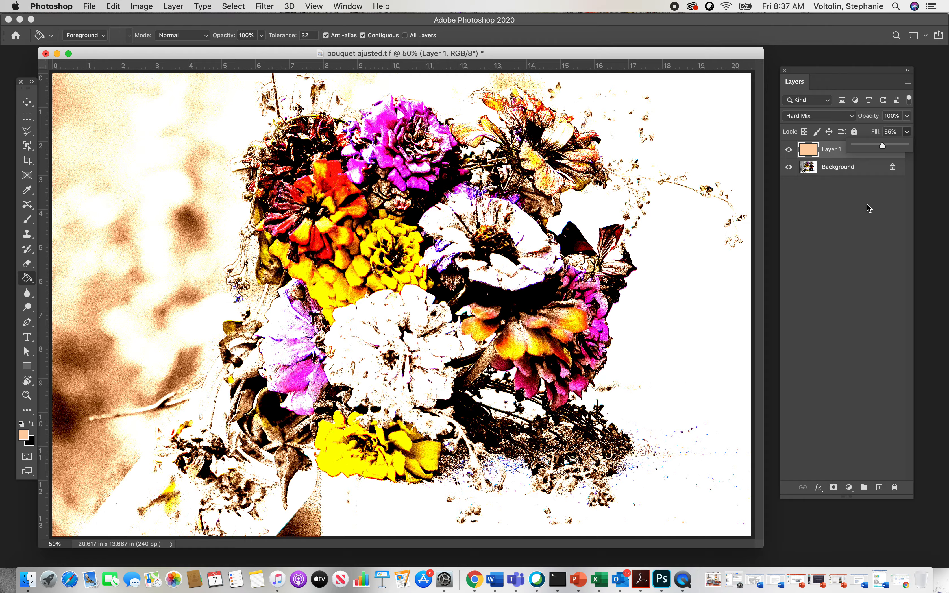
Set the peach layer's blend mode to Normal
left_click(832, 152)
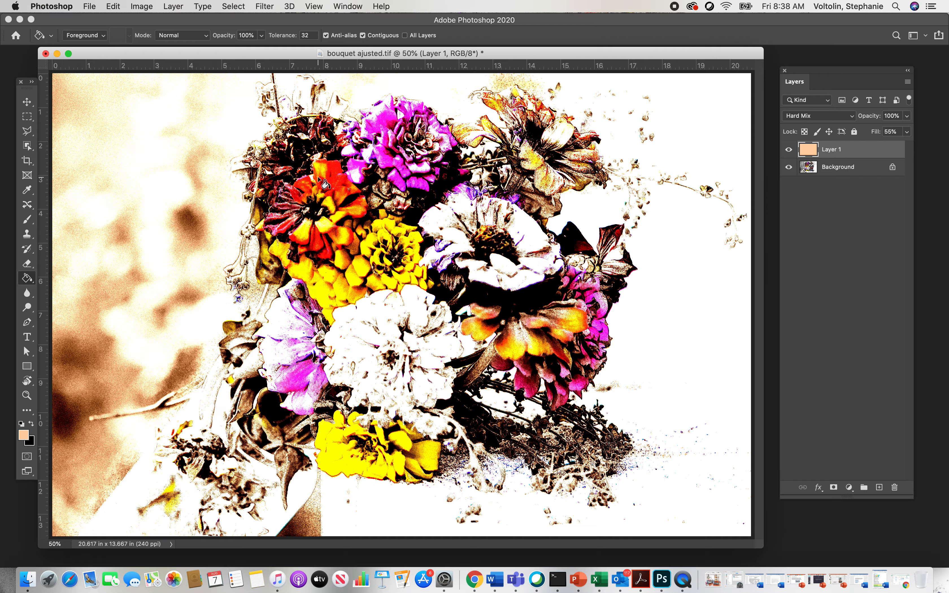
left_click(820, 116)
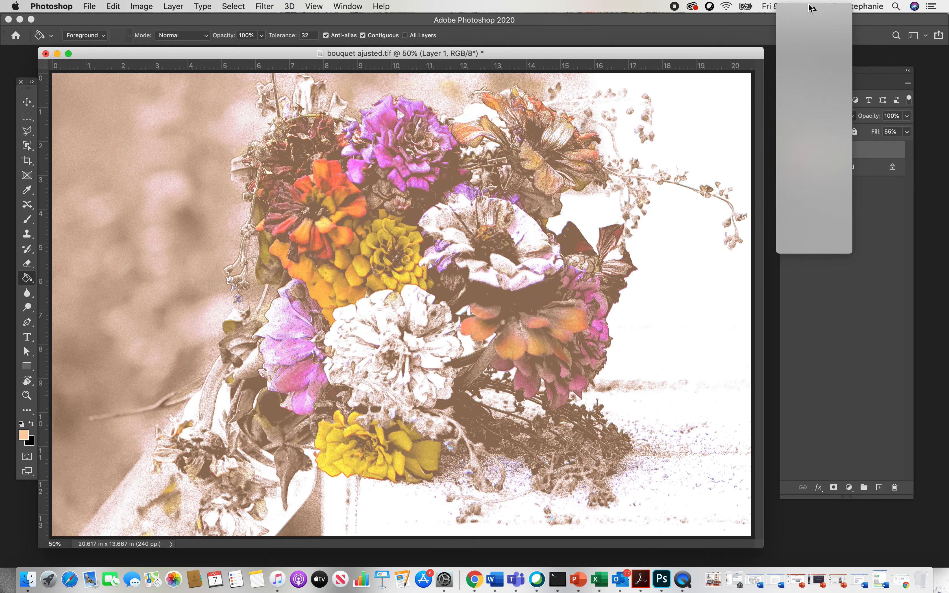
left_click(812, 9)
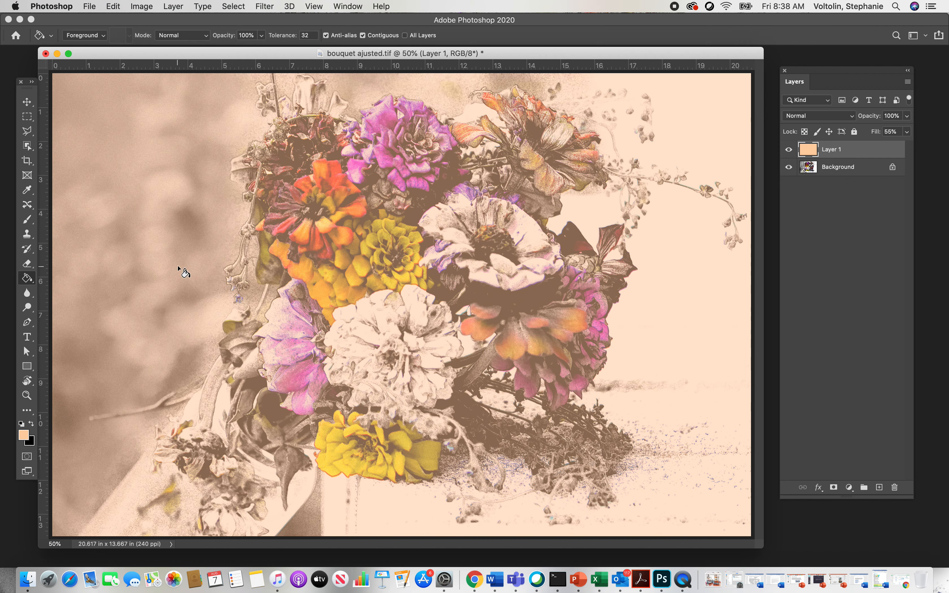
Activate the Gradient tool and choose the muted blue-to-purple preset from the Purples gradient group
left_click(27, 278)
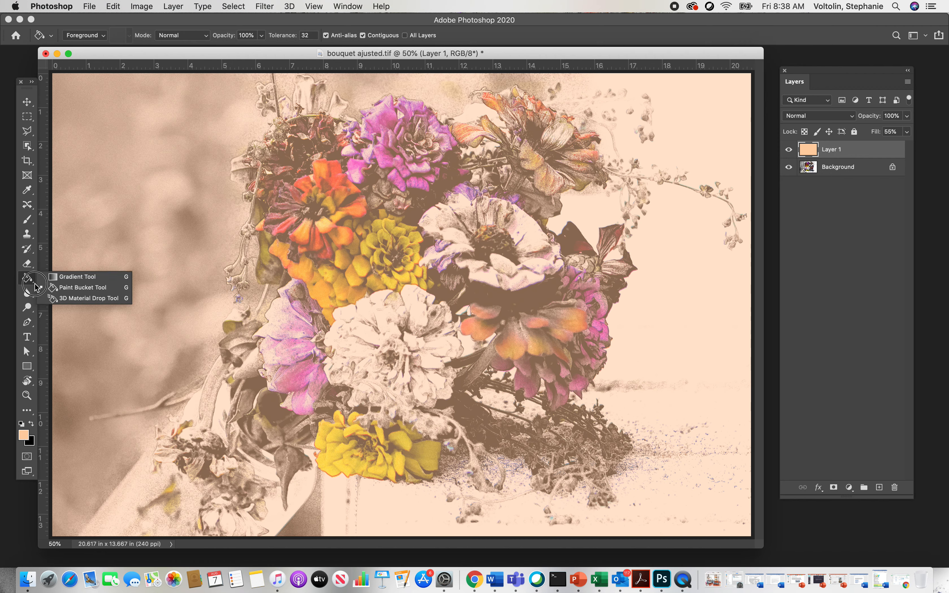
left_click(65, 282)
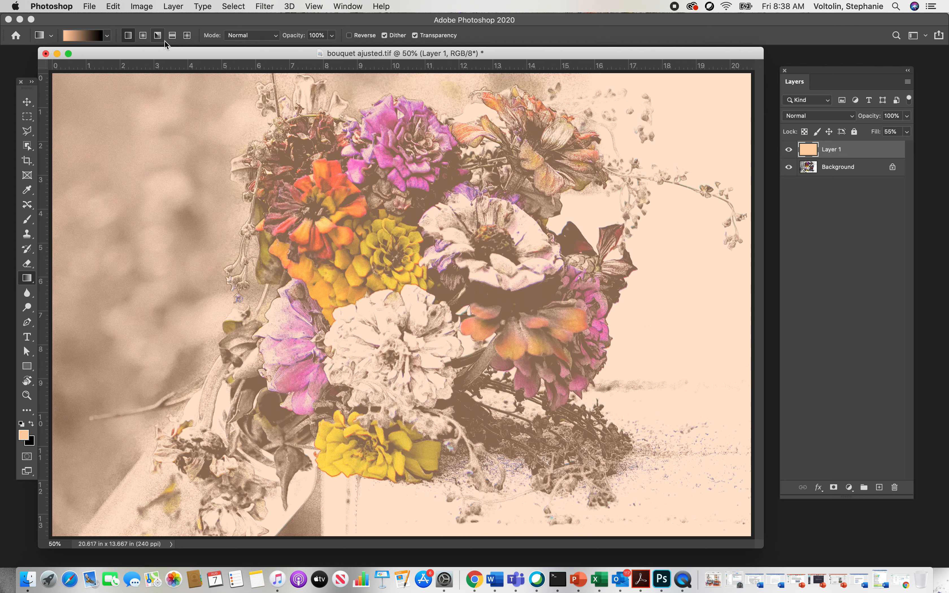
left_click(109, 36)
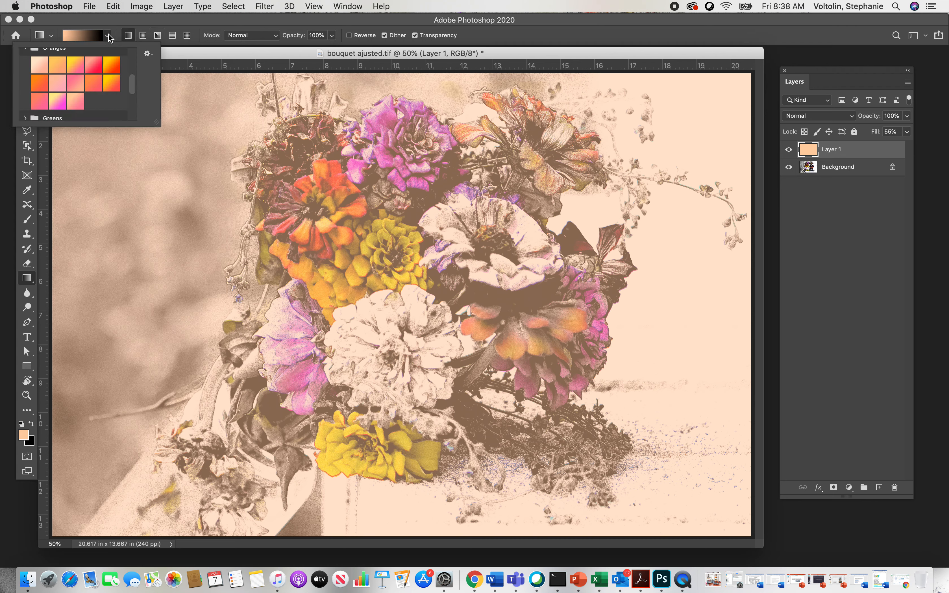
left_click_drag(135, 85, 132, 60)
left_click(58, 70)
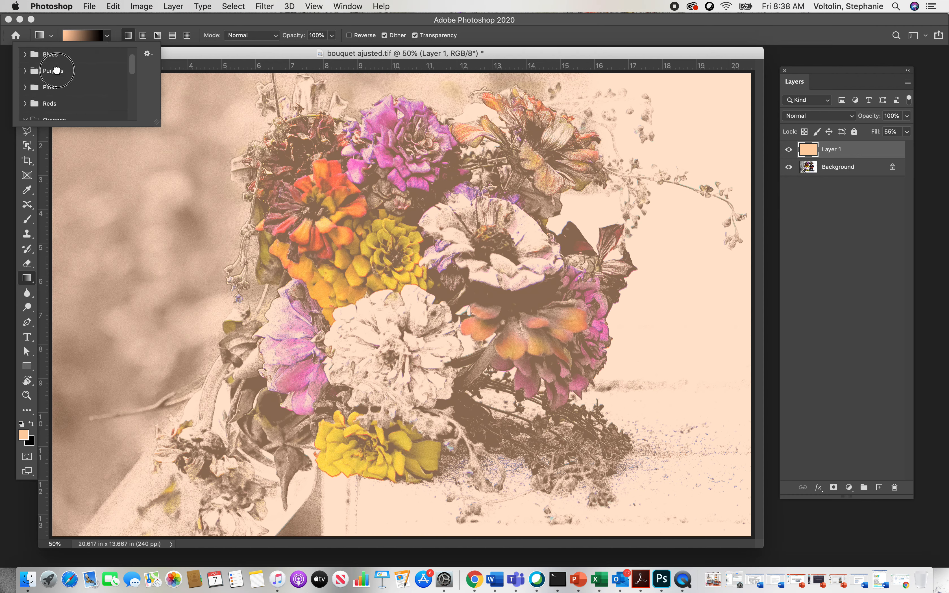
left_click(26, 70)
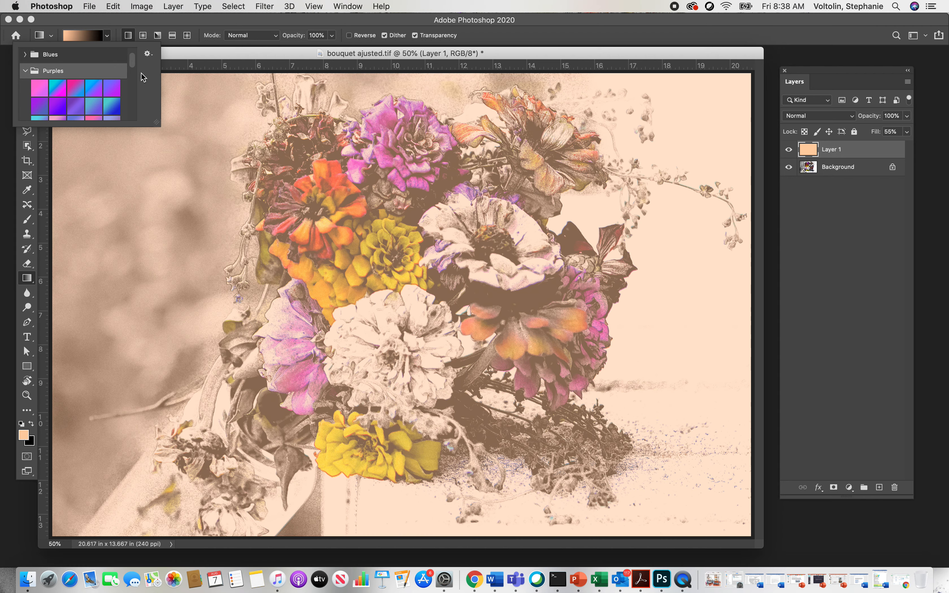
scroll(133, 67, "down", 2)
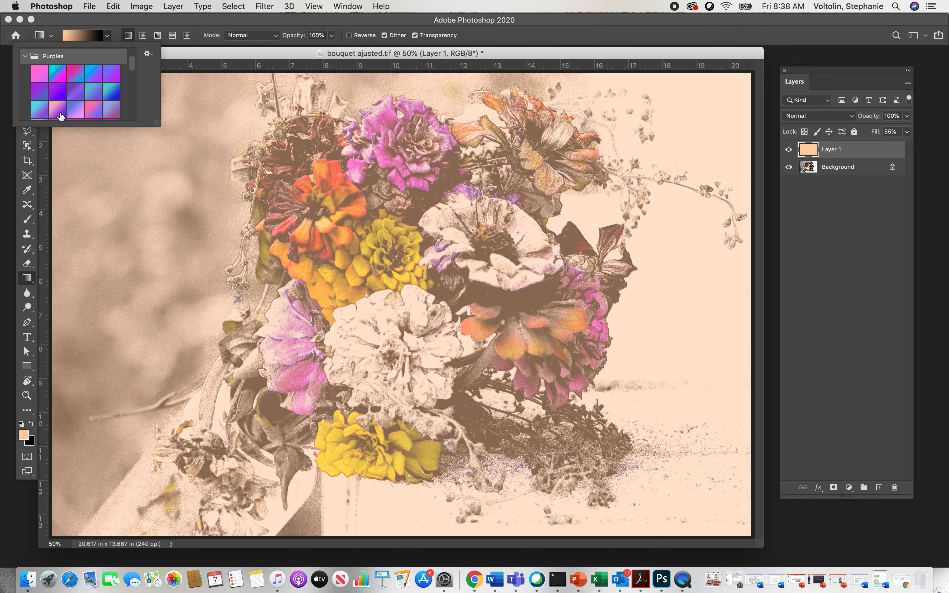
left_click(111, 111)
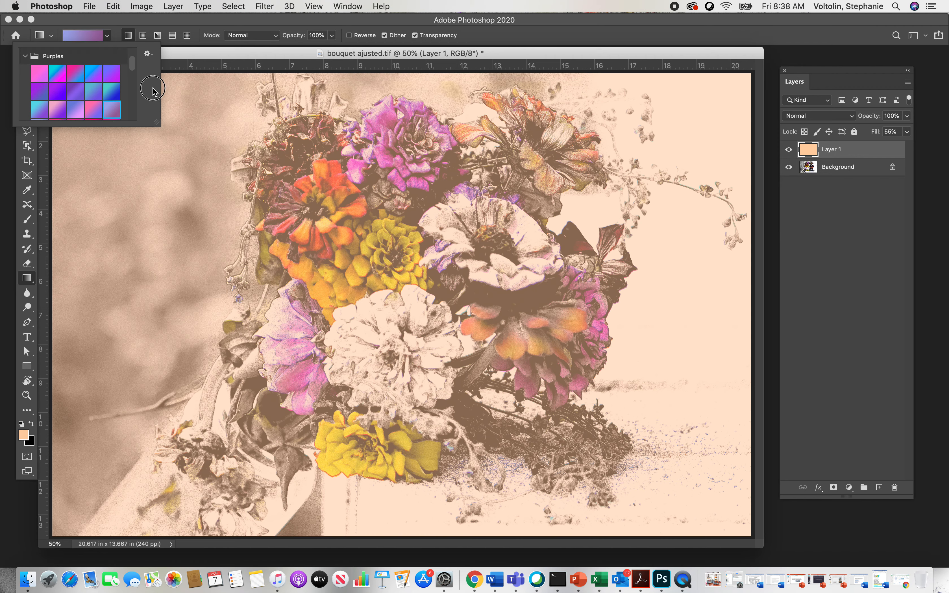
left_click(196, 56)
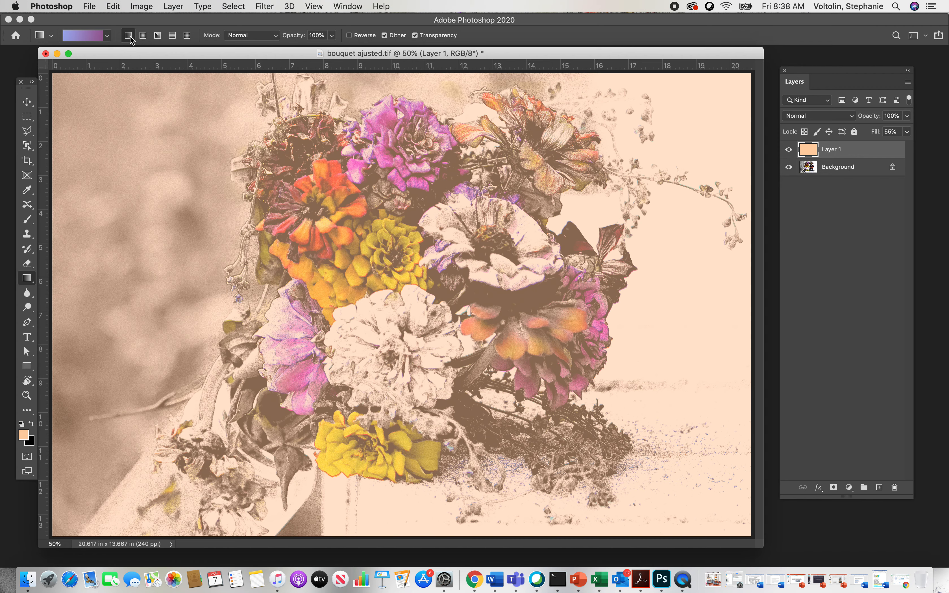
Apply a linear gradient to Layer 1, running vertically from the upper flowers down to the lower part of the bouquet
left_click(143, 37)
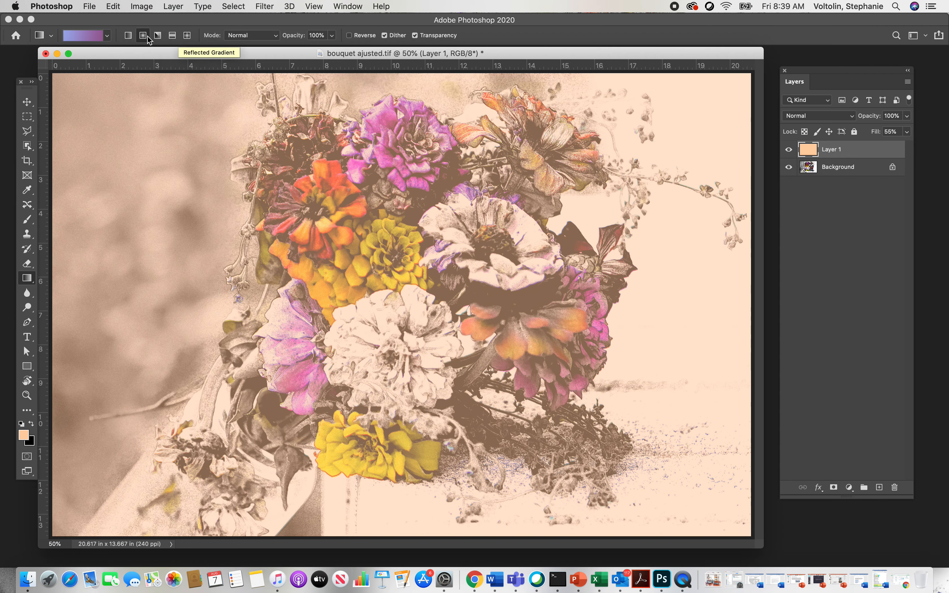
left_click(128, 35)
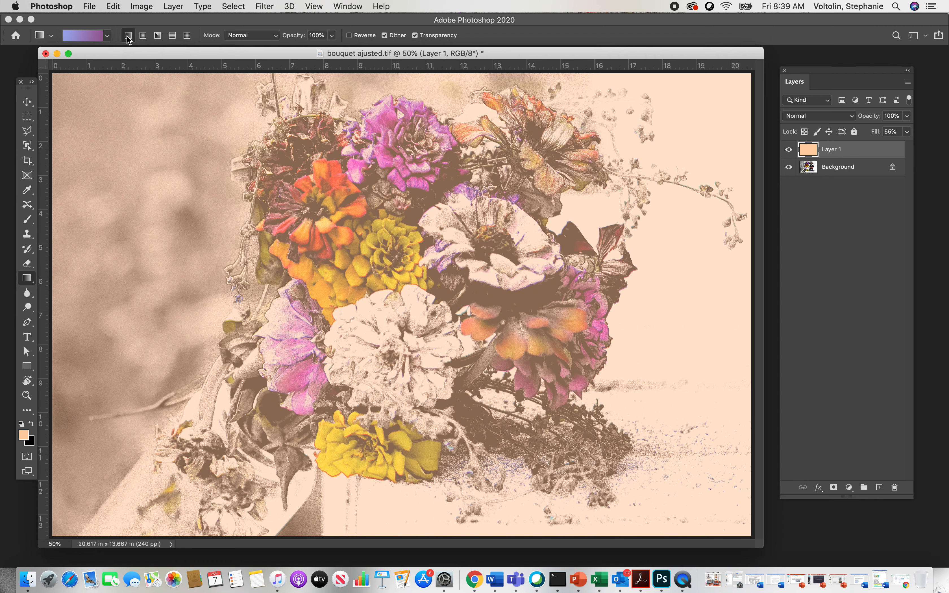
left_click(398, 157)
left_click_drag(398, 157, 393, 414)
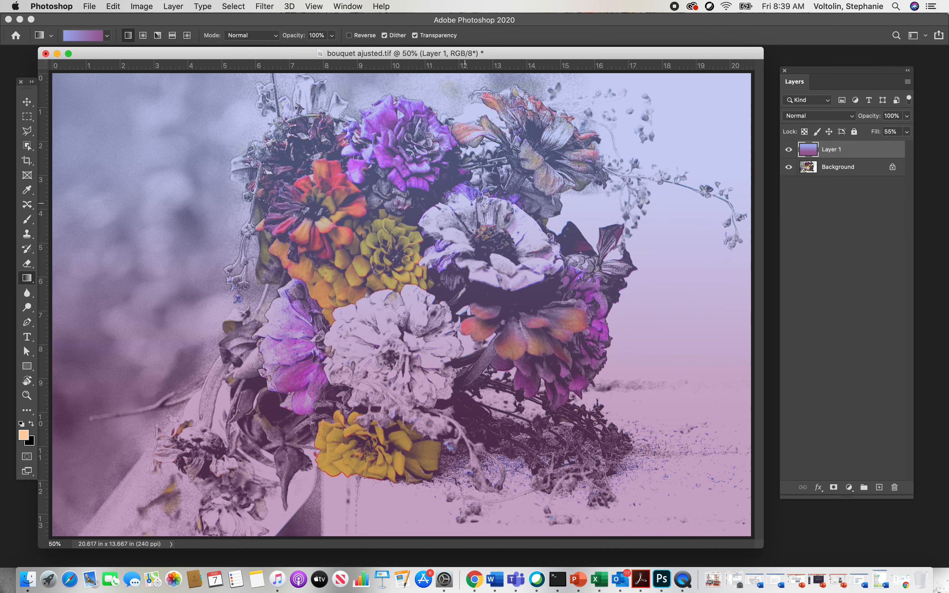
Set Layer 1's fill to 100% and try two short vertical gradients across the middle of the canvas
left_click(910, 135)
left_click_drag(884, 145, 926, 146)
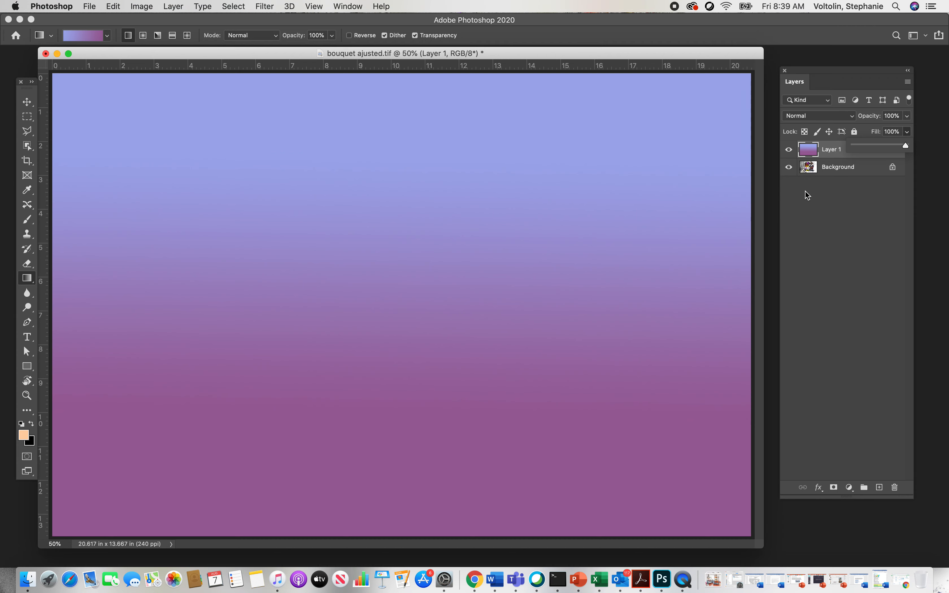
left_click_drag(403, 265, 403, 308)
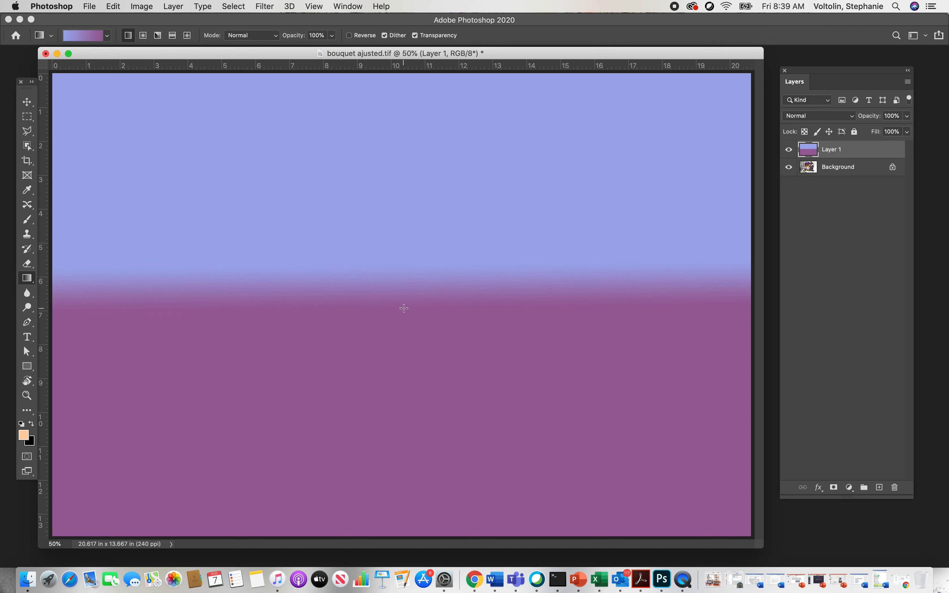
left_click_drag(418, 285, 415, 304)
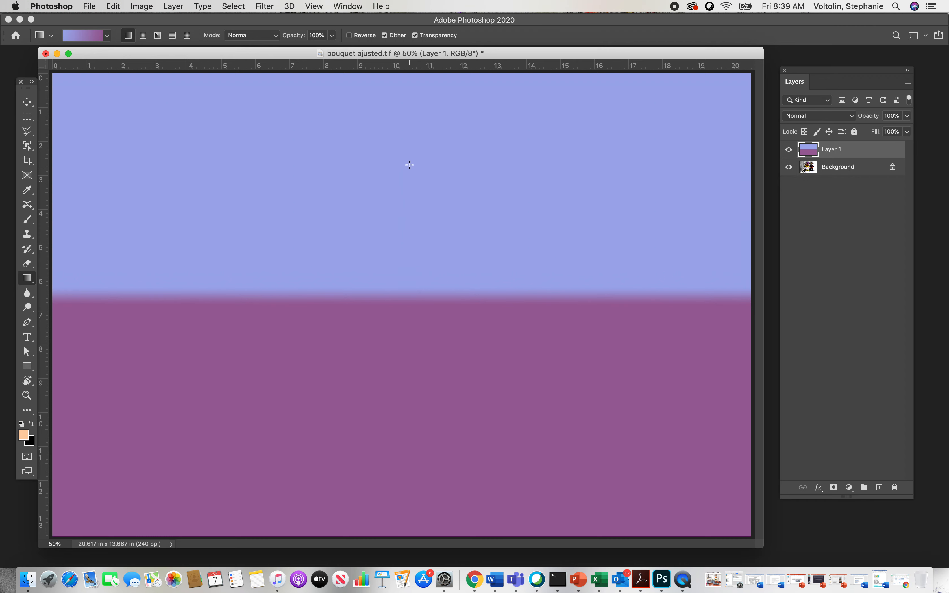
Redraw the gradient down nearly the full canvas height and set Layer 1's blend mode to Color Burn
left_click_drag(408, 111, 408, 507)
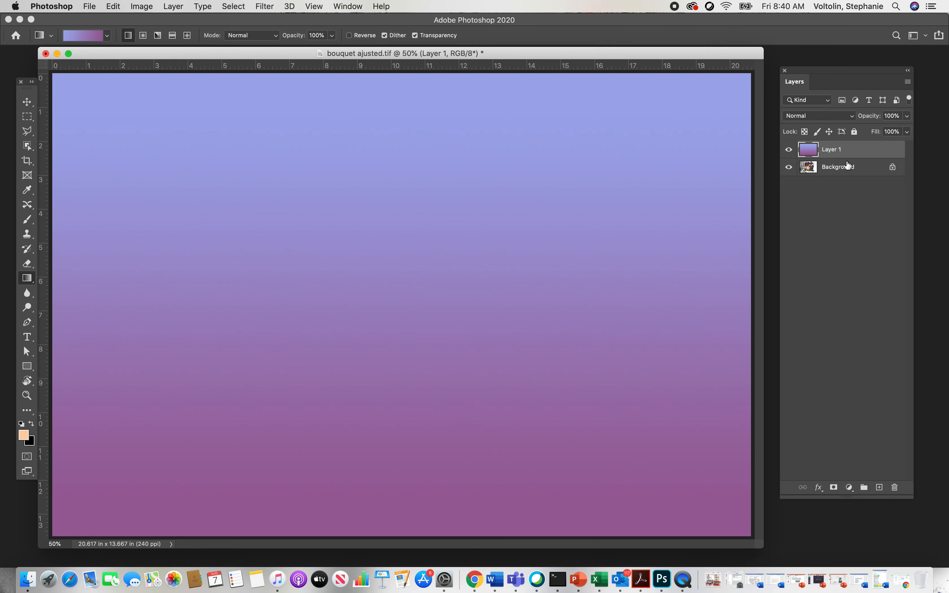
left_click(852, 116)
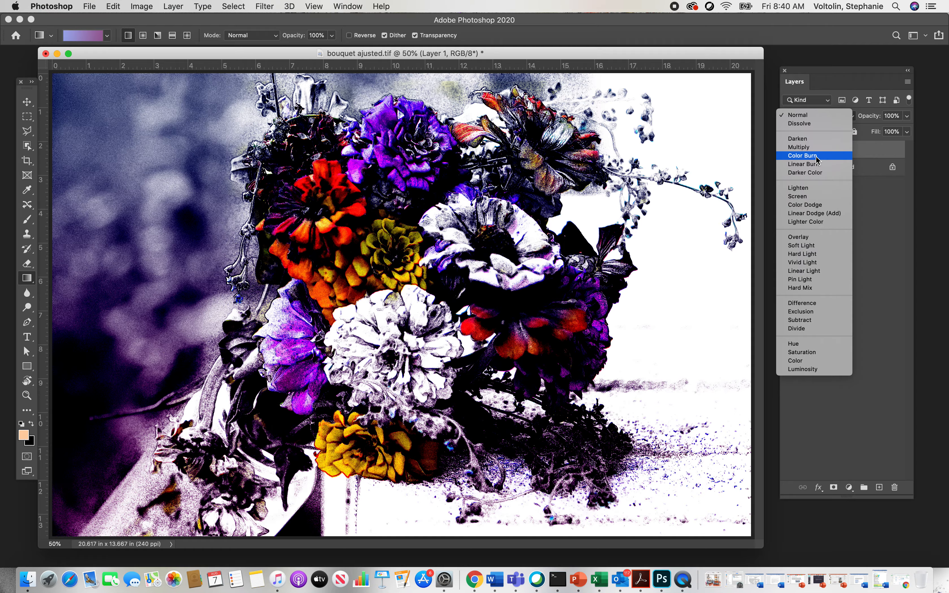
left_click(817, 157)
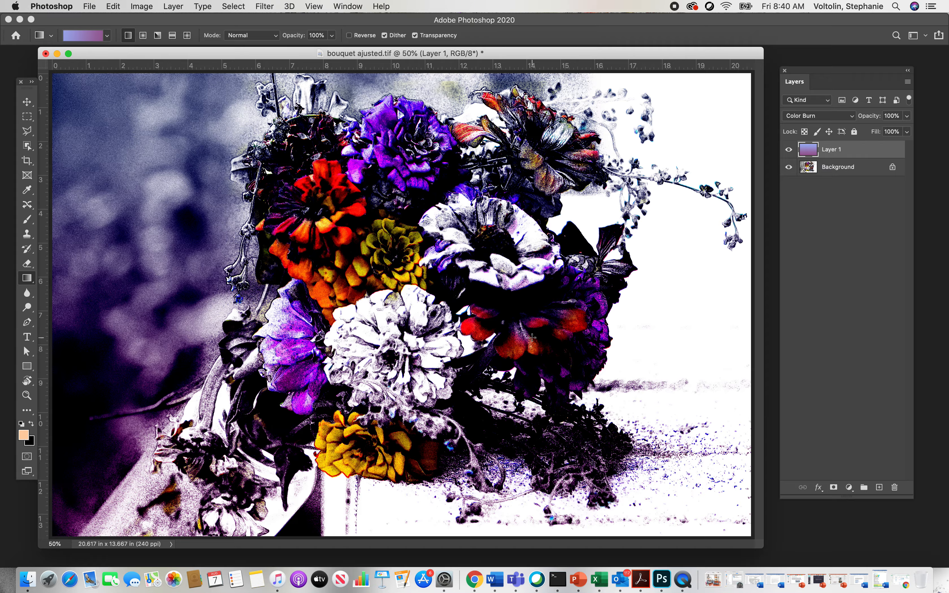
Add a Gradient Fill layer using the bright blue-to-magenta preset from the Purples group
left_click(848, 491)
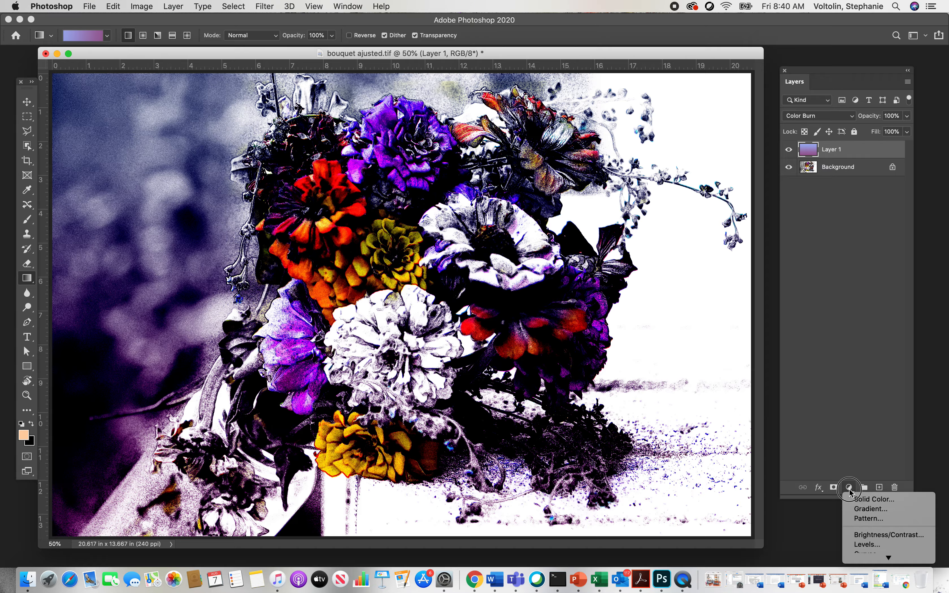
left_click(870, 511)
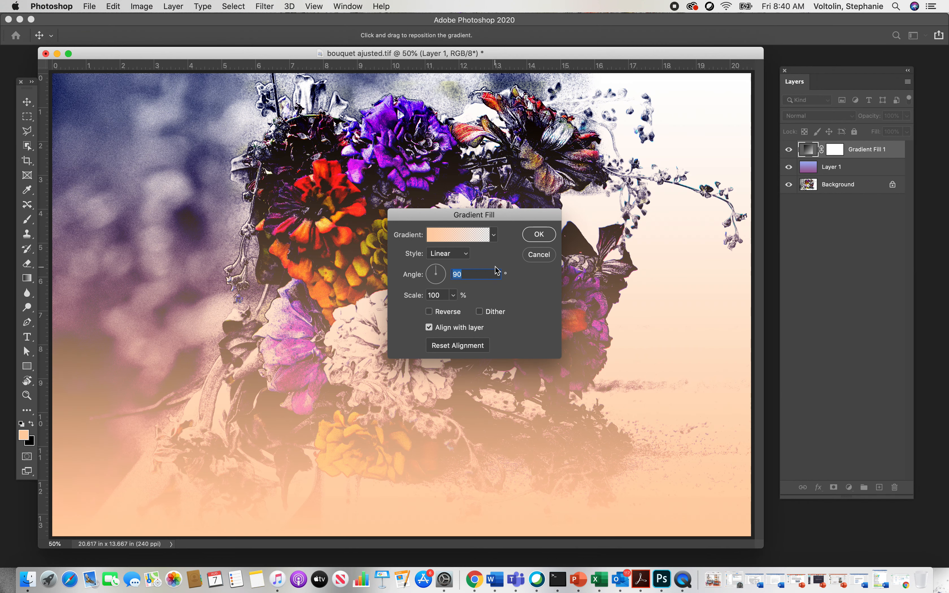
left_click(493, 235)
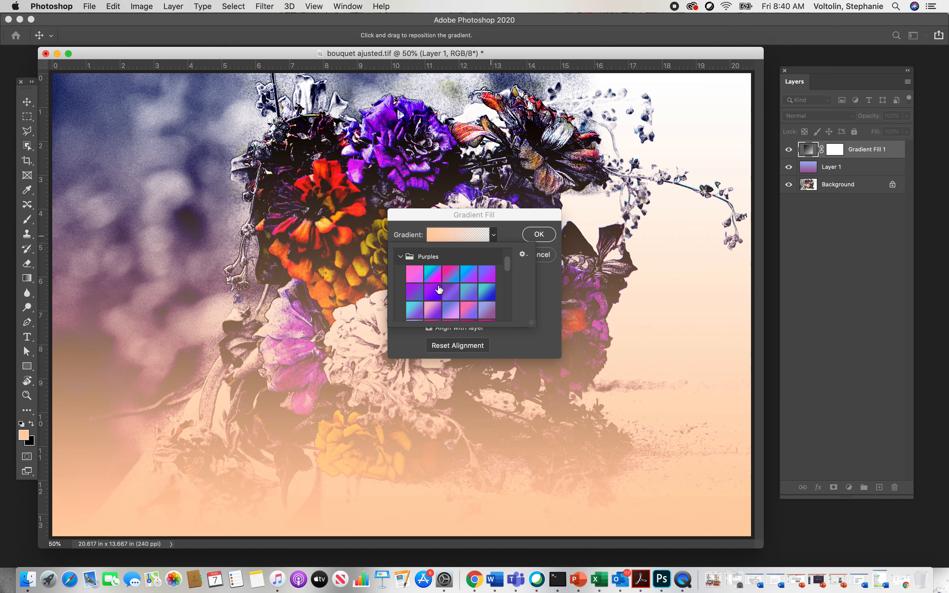
left_click(487, 274)
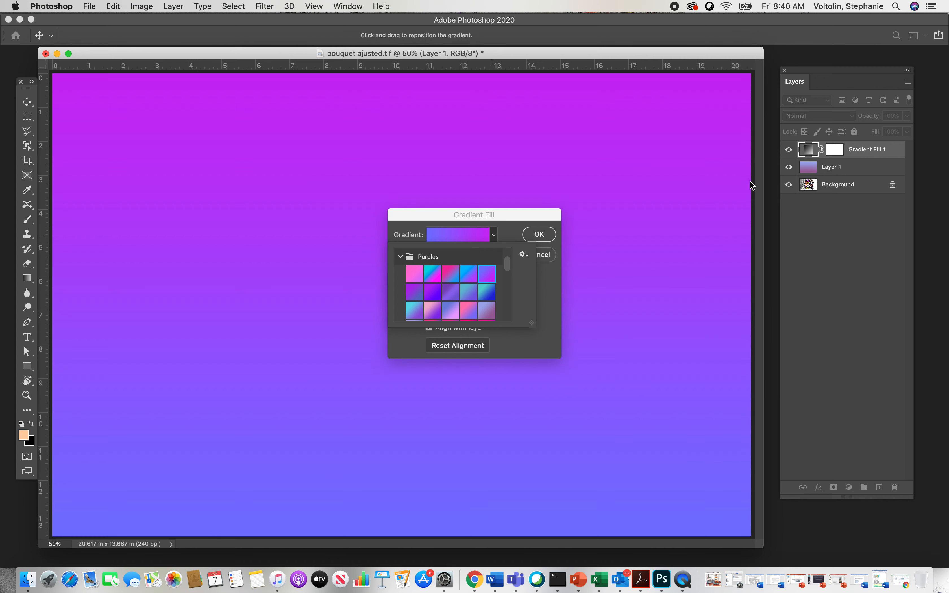
left_click(789, 172)
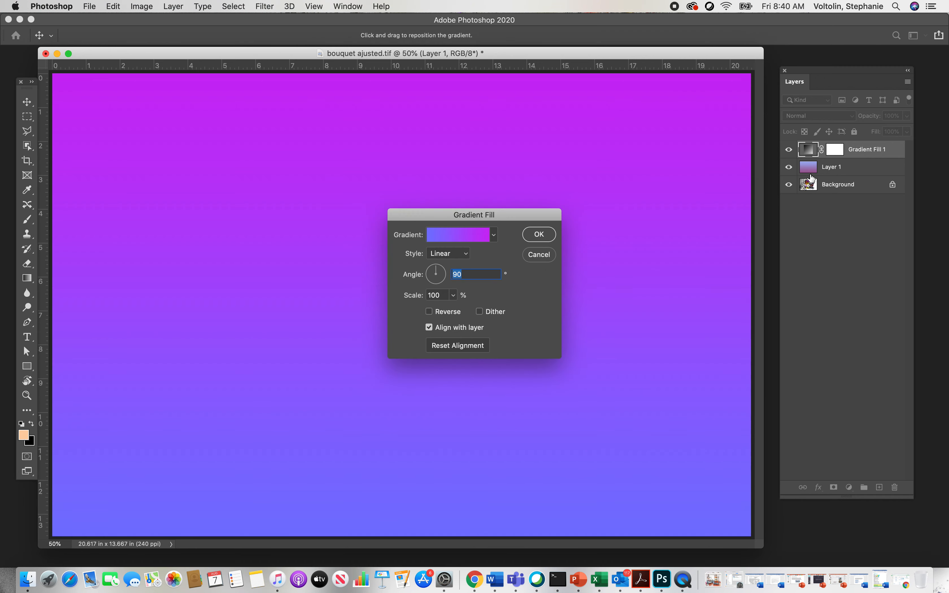
left_click(537, 236)
Hide Layer 1 beneath the gradient fill, then delete it
left_click(790, 167)
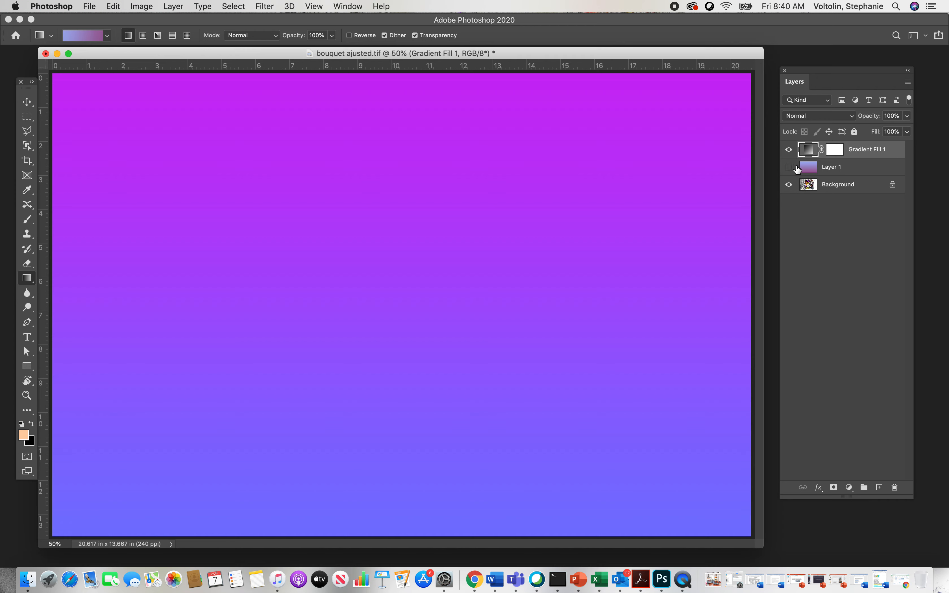
left_click(833, 167)
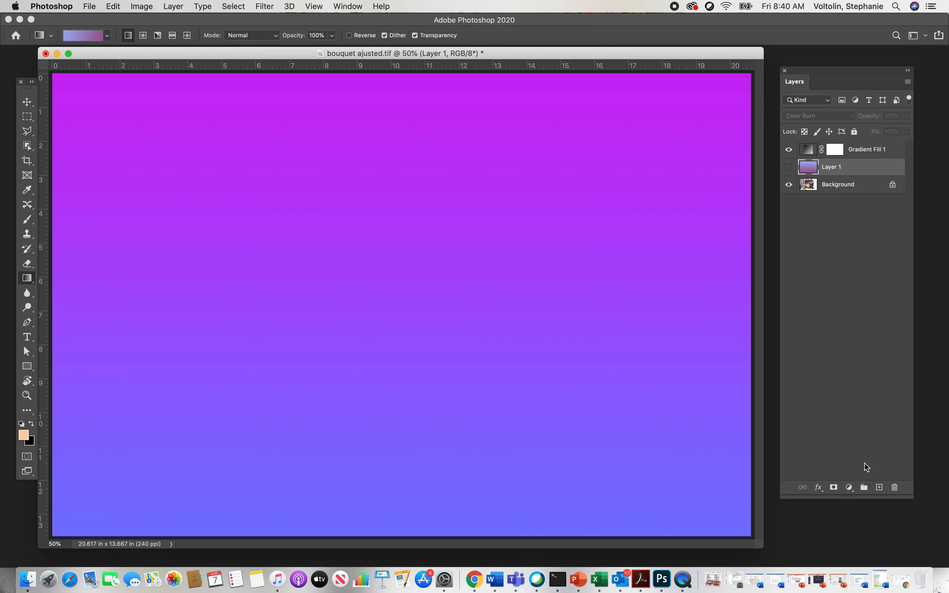
left_click(895, 487)
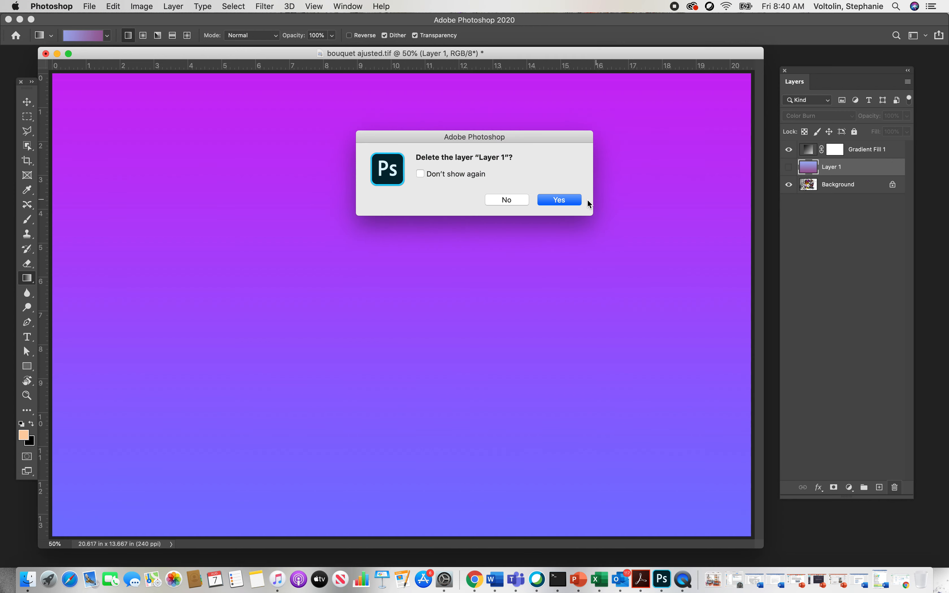
left_click(561, 201)
Clip the Gradient Fill 1 layer to the bouquet photo and unlock the Background layer
left_click(859, 150)
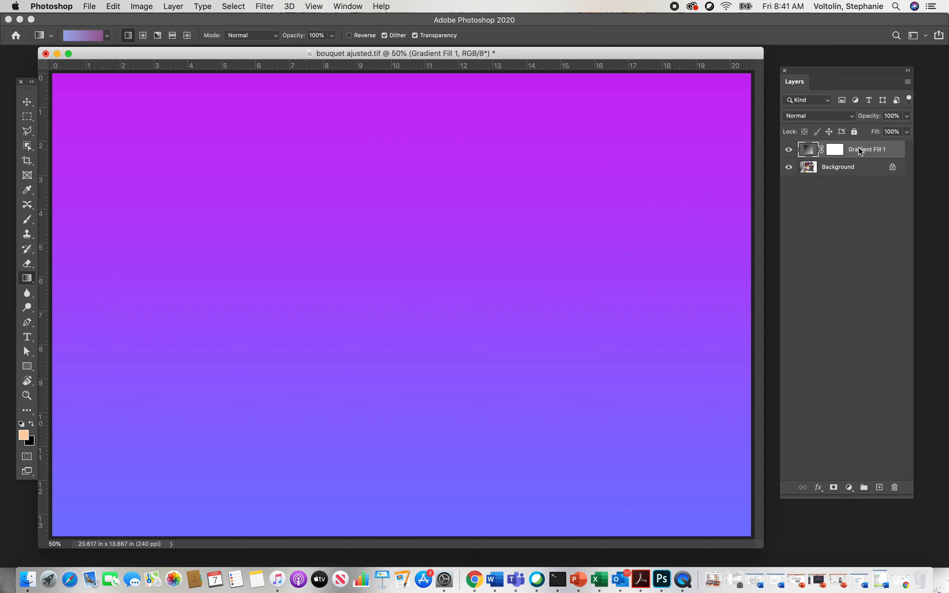
right_click(859, 151)
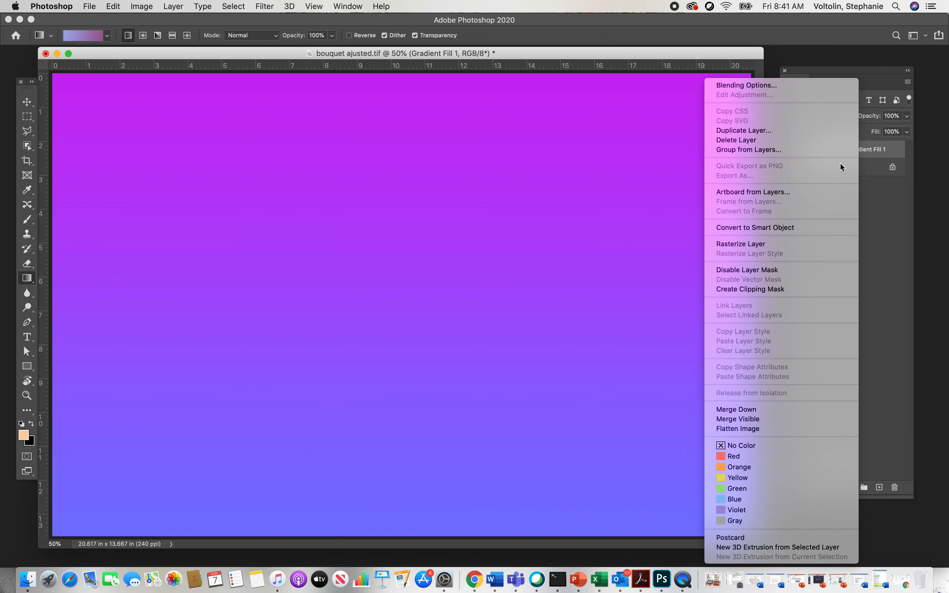
left_click(769, 288)
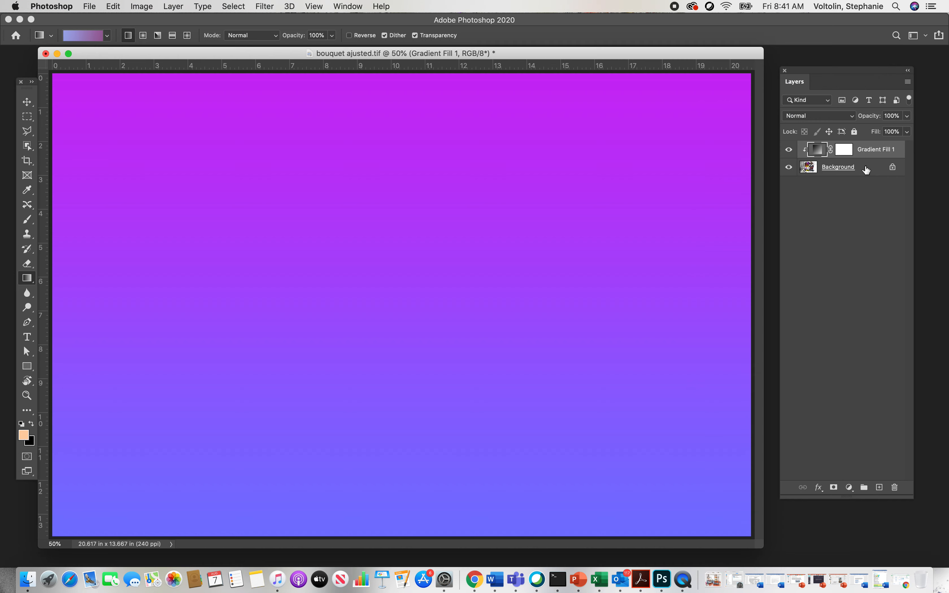
left_click(892, 168)
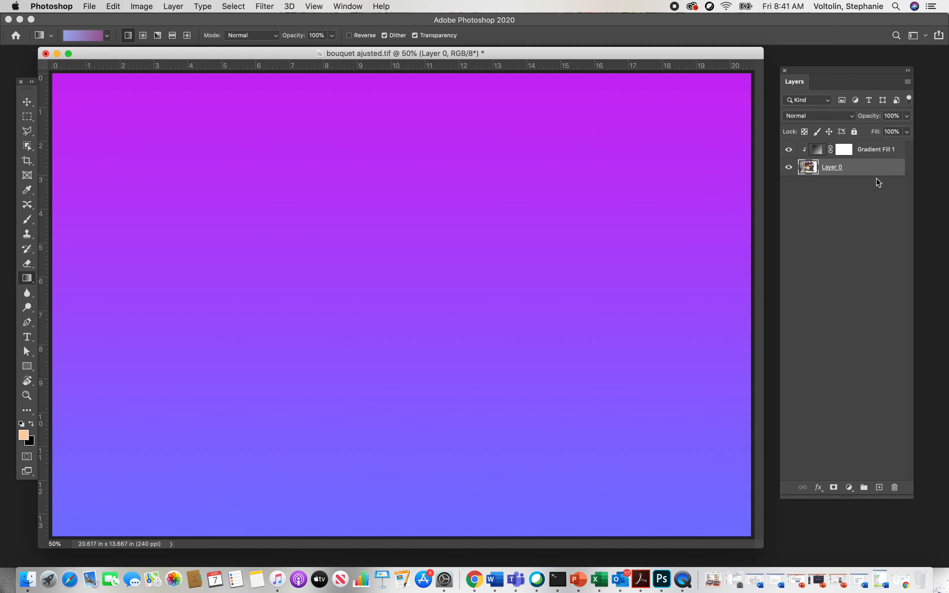
Release the gradient fill's clipping mask, then create it again over the unlocked photo layer
left_click(867, 152)
right_click(865, 151)
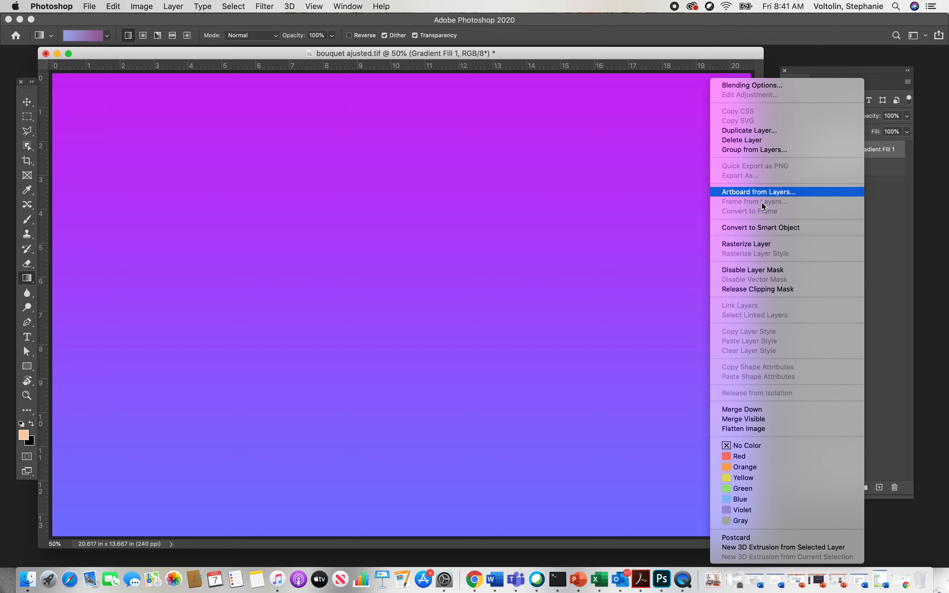
left_click(769, 288)
right_click(865, 154)
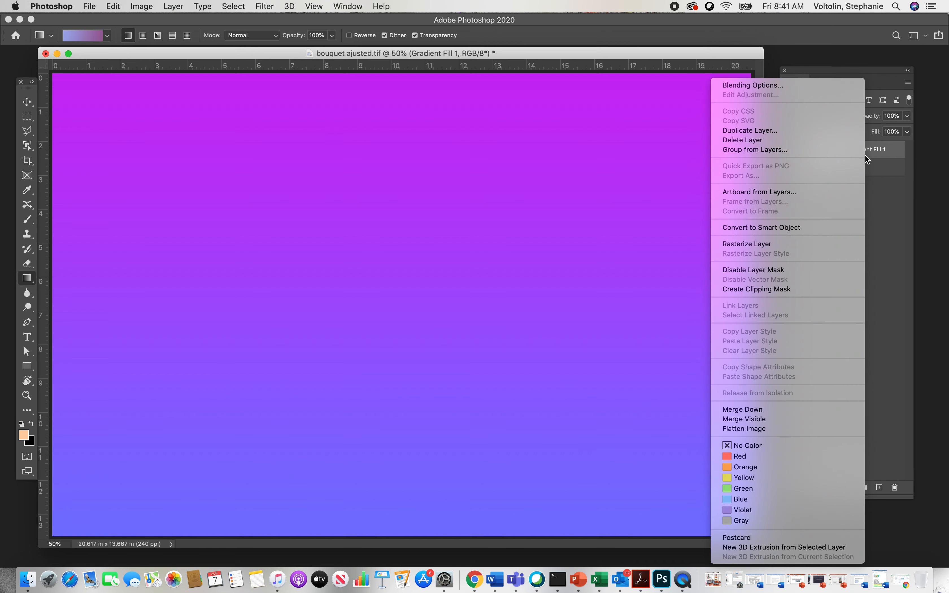
left_click(779, 288)
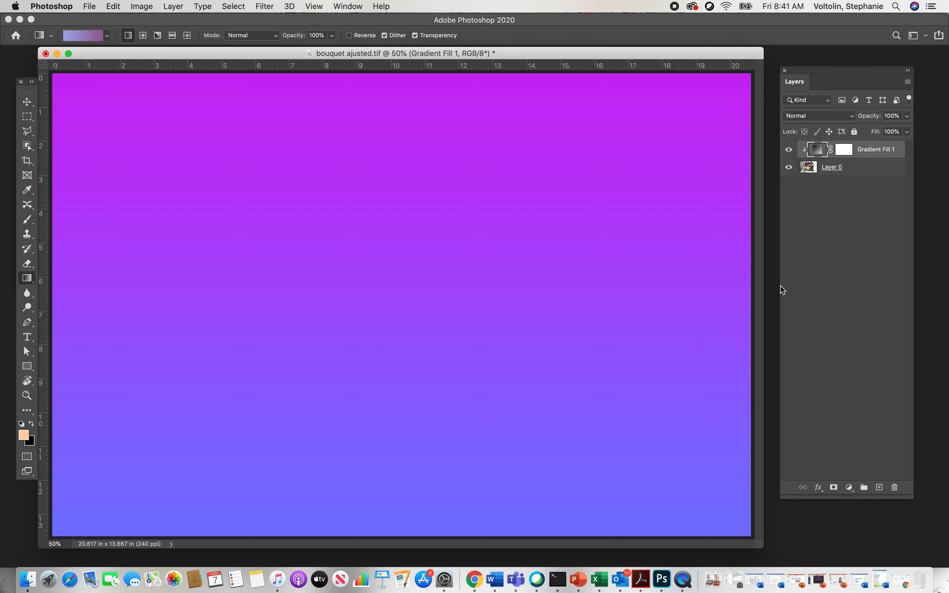
Set the Gradient Fill 1 layer's blend mode to Lighten and reduce its fill to 64%
left_click(842, 116)
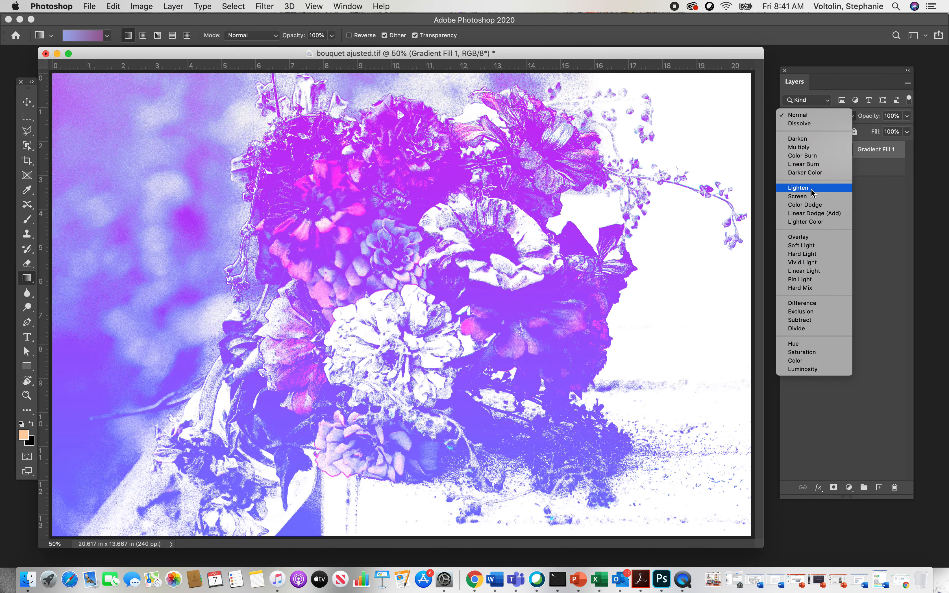
left_click(812, 189)
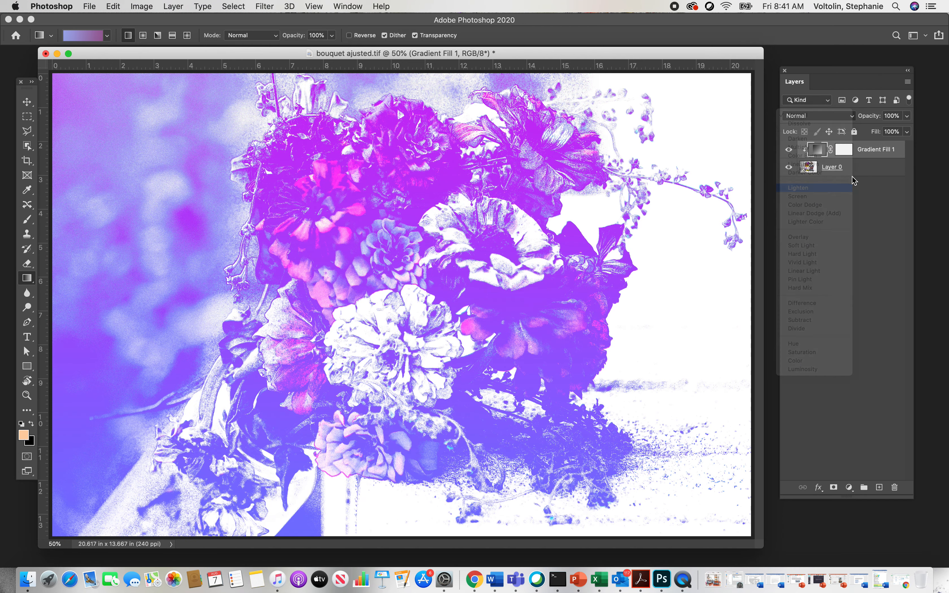
left_click(907, 132)
left_click_drag(906, 149, 891, 151)
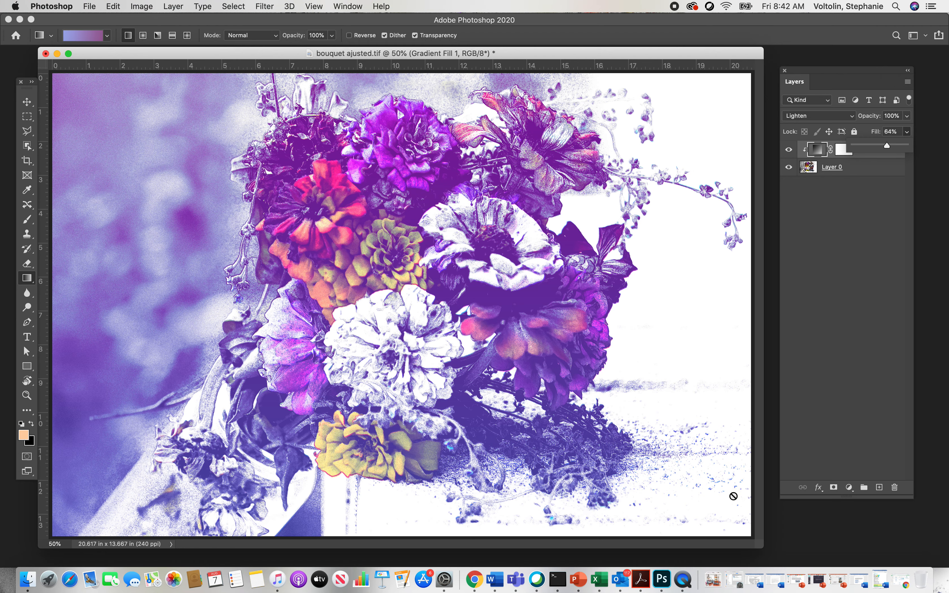
Set the Gradient Fill 1 layer's fill to 71% and deselect all layers
mouse_move(887, 146)
left_mouse_down()
mouse_move(878, 148)
mouse_move(889, 145)
left_mouse_up()
left_click(865, 243)
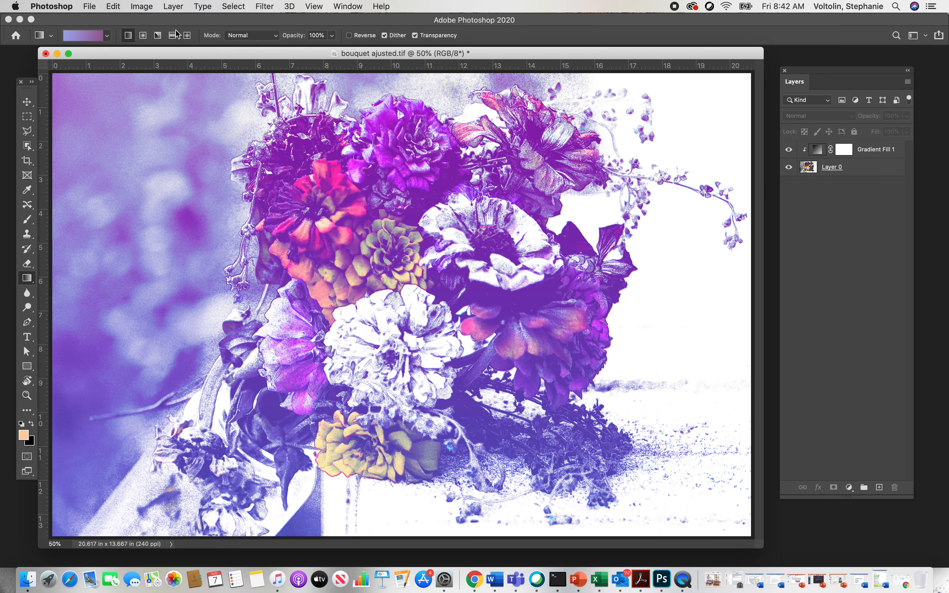
Flatten the gradient fill and photo layers into a single Background layer
left_click(113, 7)
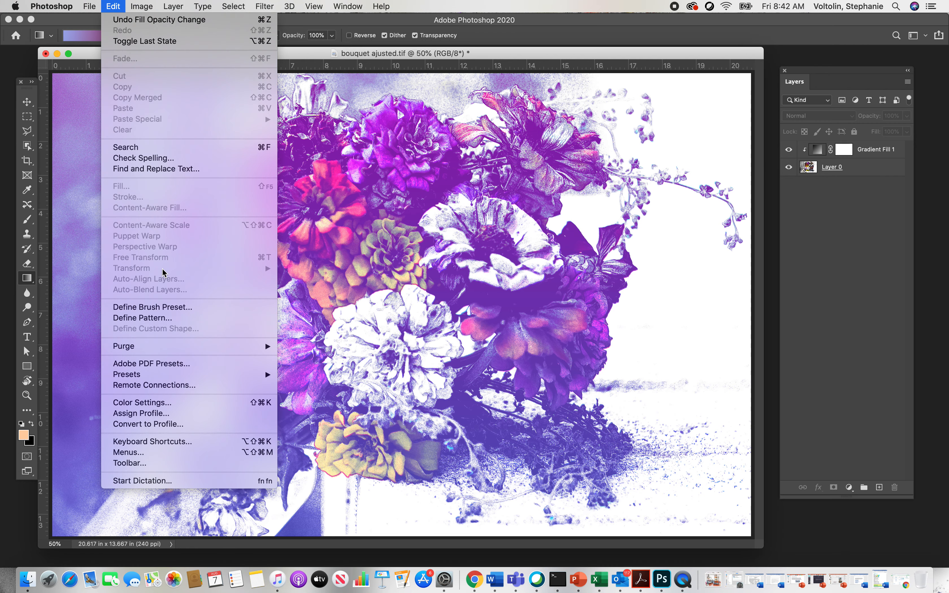
mouse_move(140, 7)
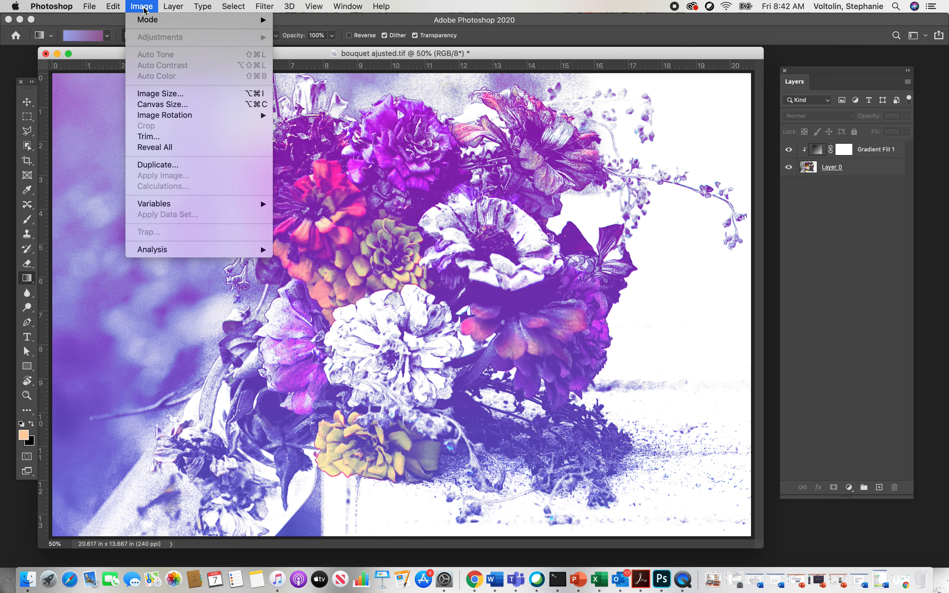
mouse_move(181, 8)
left_click(224, 453)
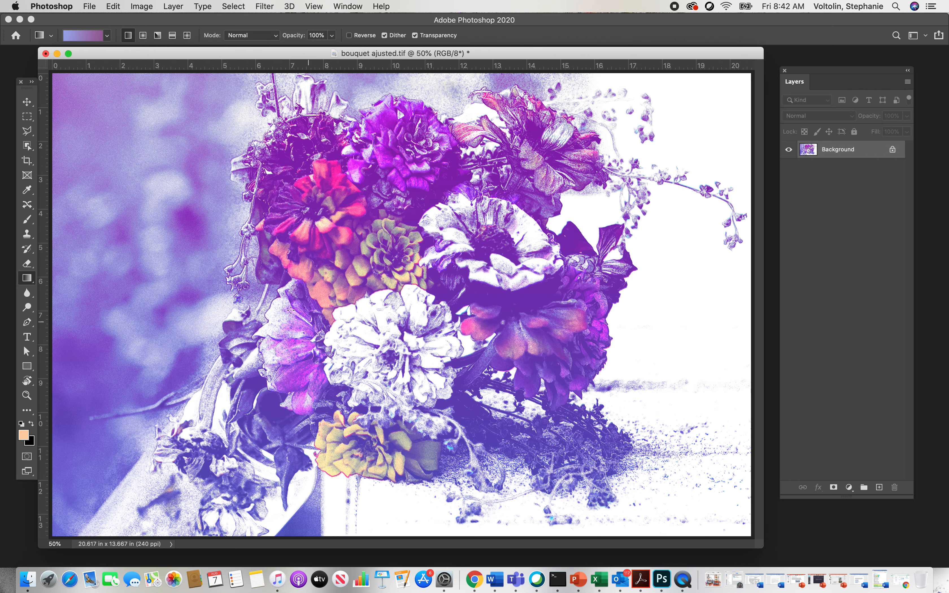
Apply an Exposure adjustment to the flattened image with exposure +0.33, offset -0.0203 and gamma correction 0.74
left_click(141, 6)
mouse_move(166, 39)
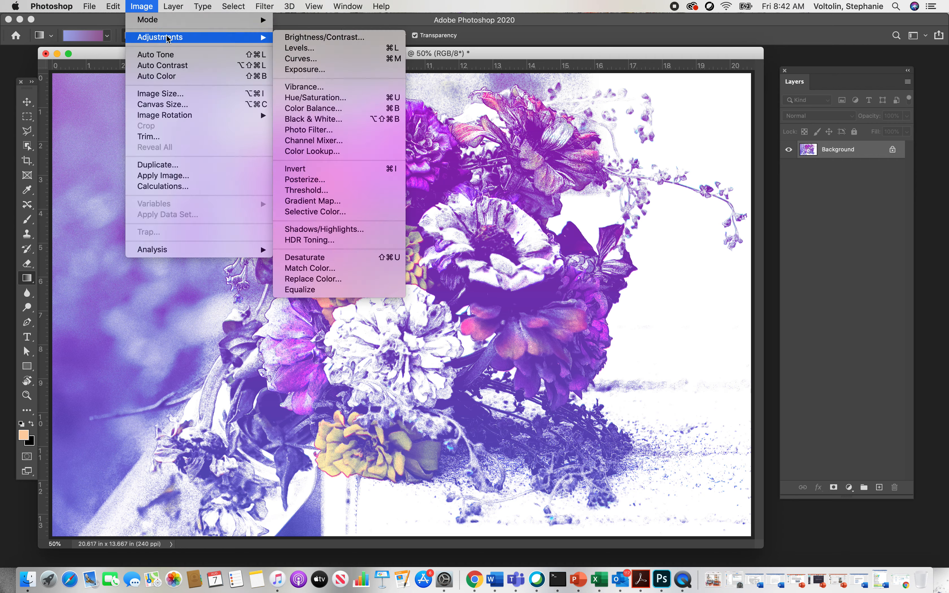
left_click(316, 70)
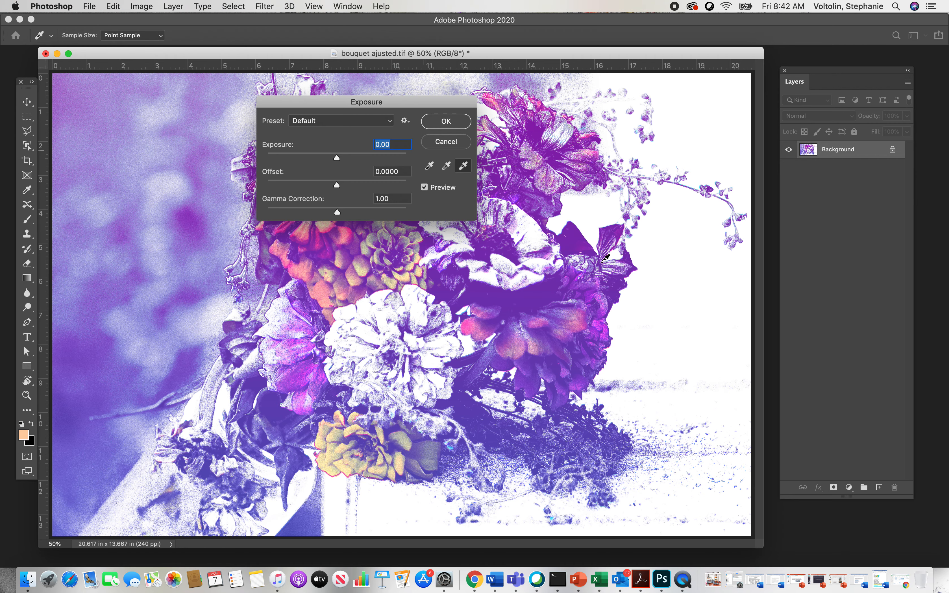
left_click_drag(337, 212, 336, 189)
left_click(338, 187)
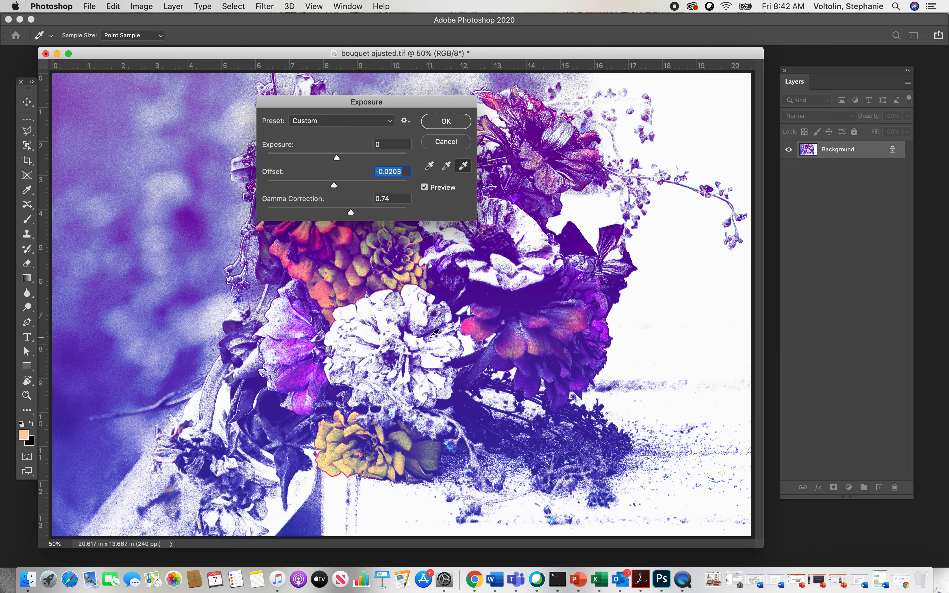
left_click_drag(337, 161, 340, 163)
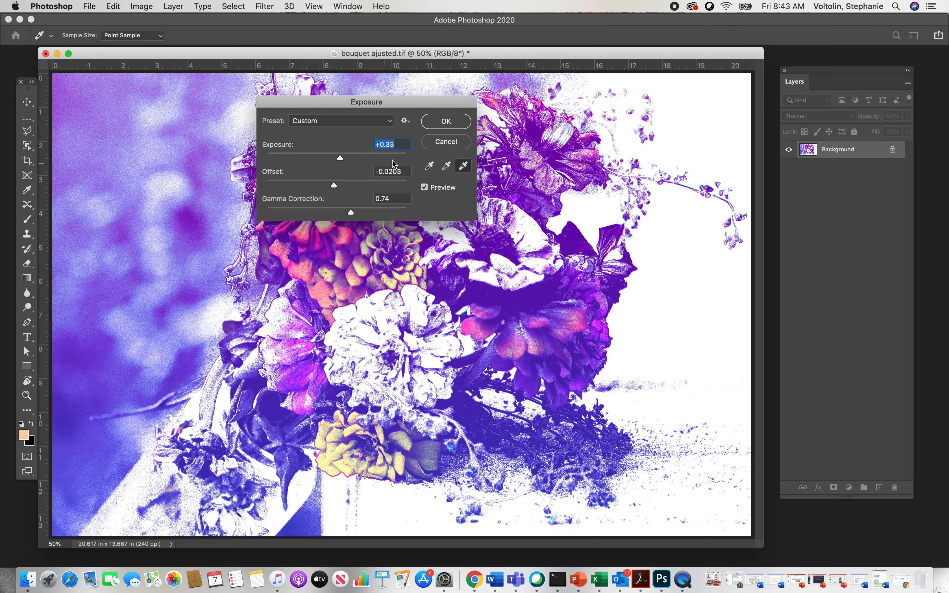
left_click(446, 121)
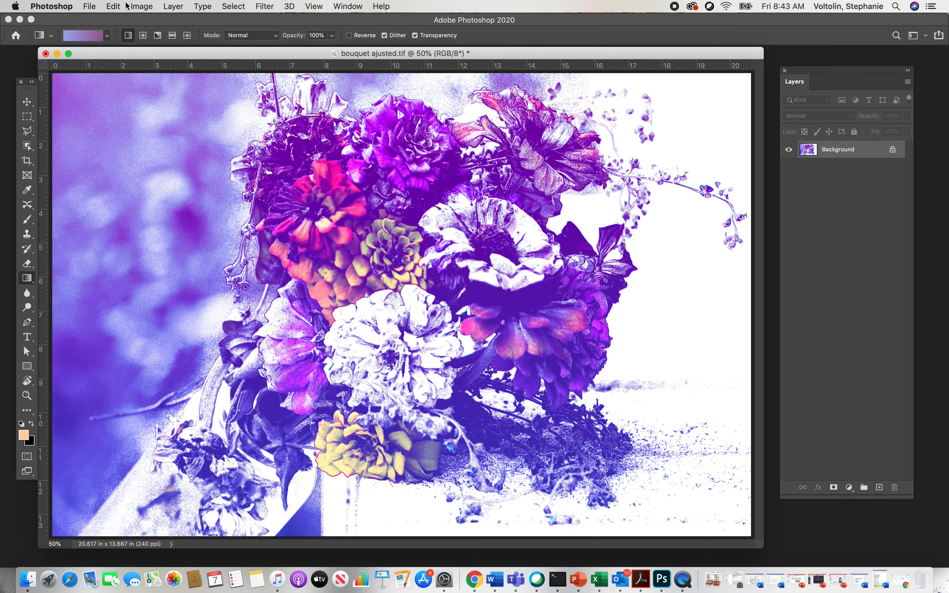
Undo the exposure adjustment and delete the Flatten Image state from the document history to restore the separate layers
left_click(115, 7)
left_click(119, 16)
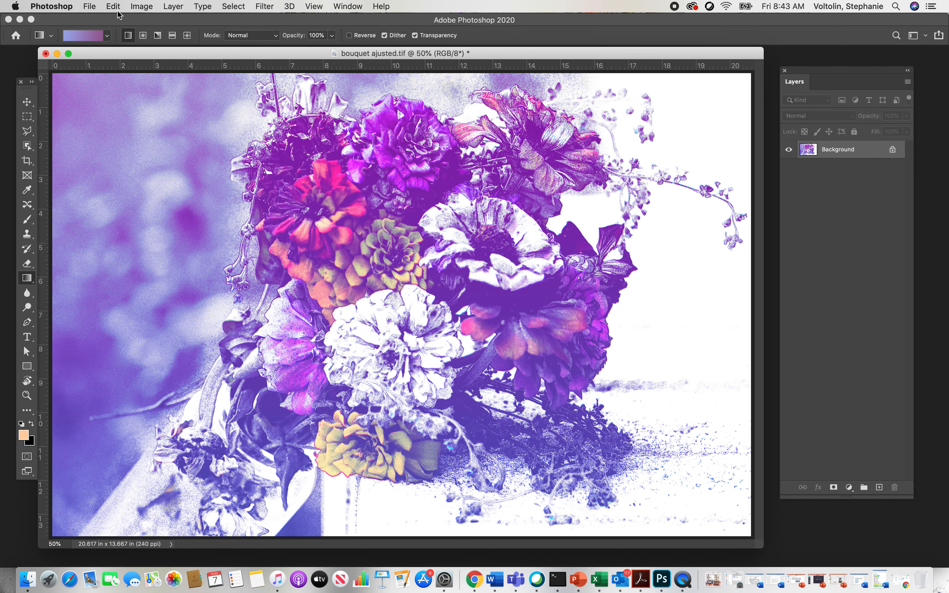
left_click(117, 7)
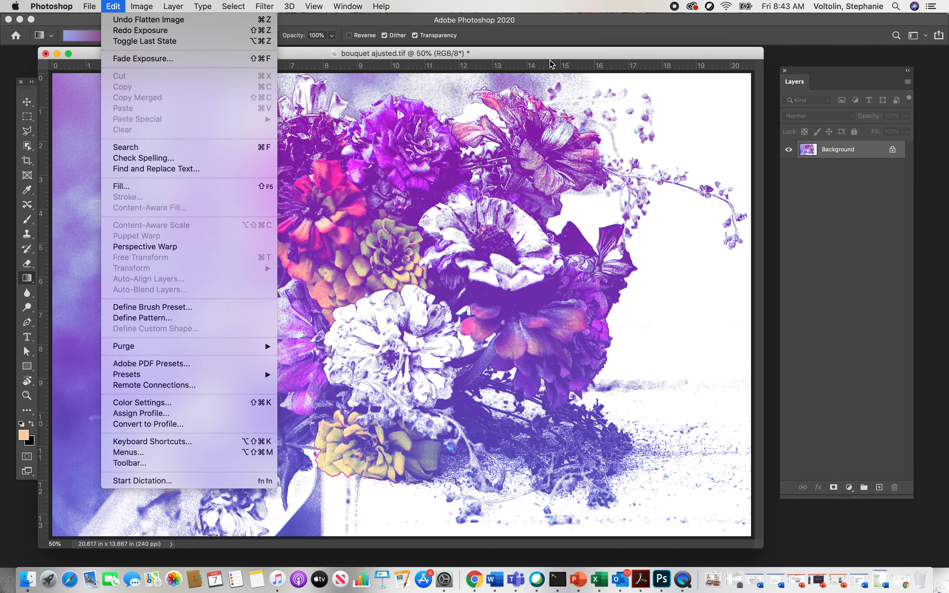
left_click(438, 27)
left_click(356, 8)
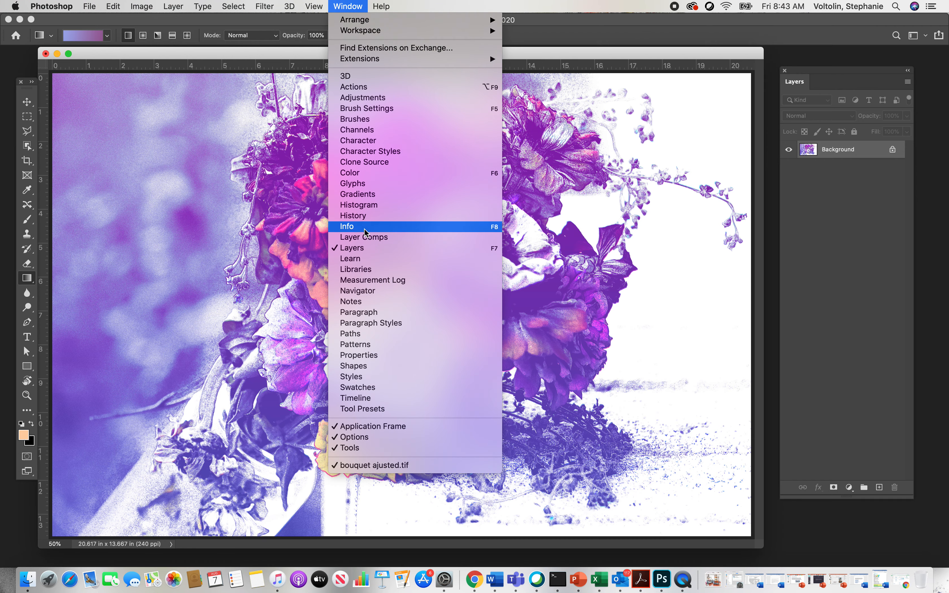
left_click(366, 216)
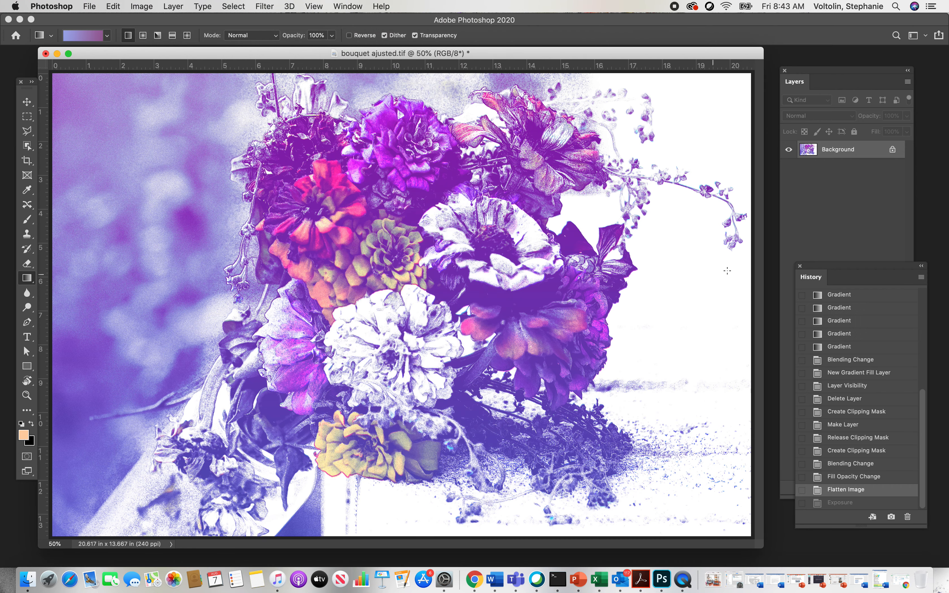
left_click(802, 489)
left_click(909, 517)
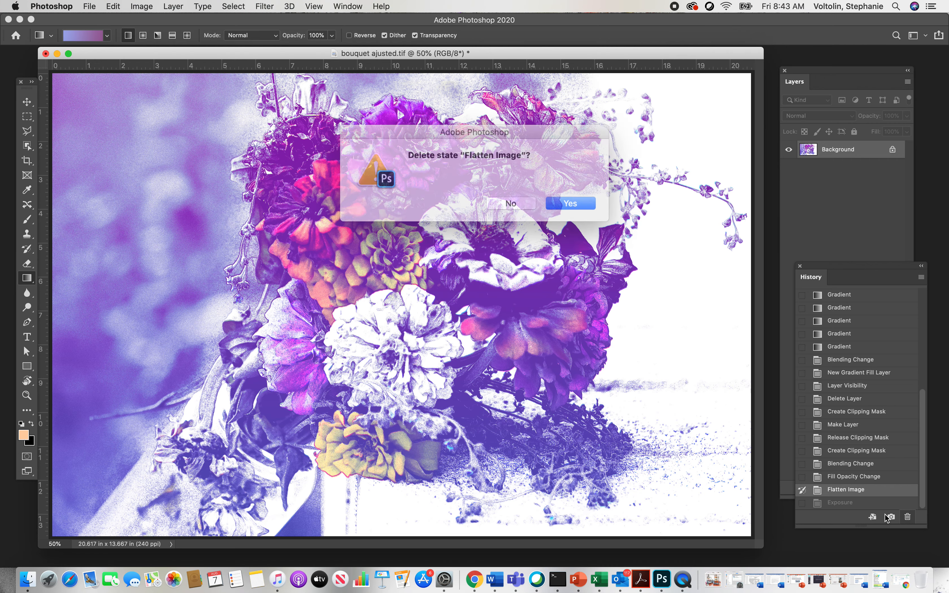
left_click(561, 204)
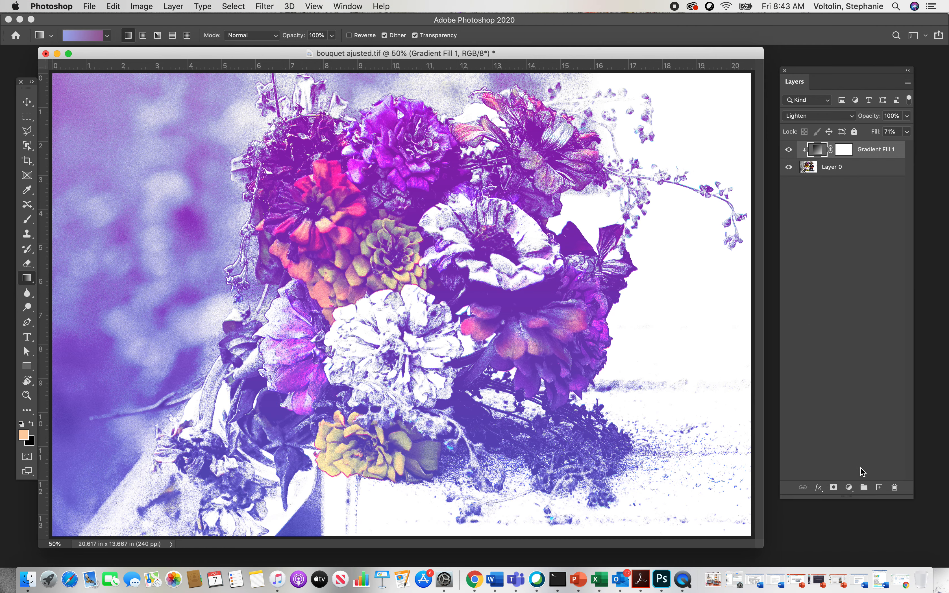
Add an Exposure adjustment layer above Gradient Fill 1 with exposure +0.56, offset -0.0420 and gamma correction 0.75
left_click(849, 488)
mouse_move(888, 557)
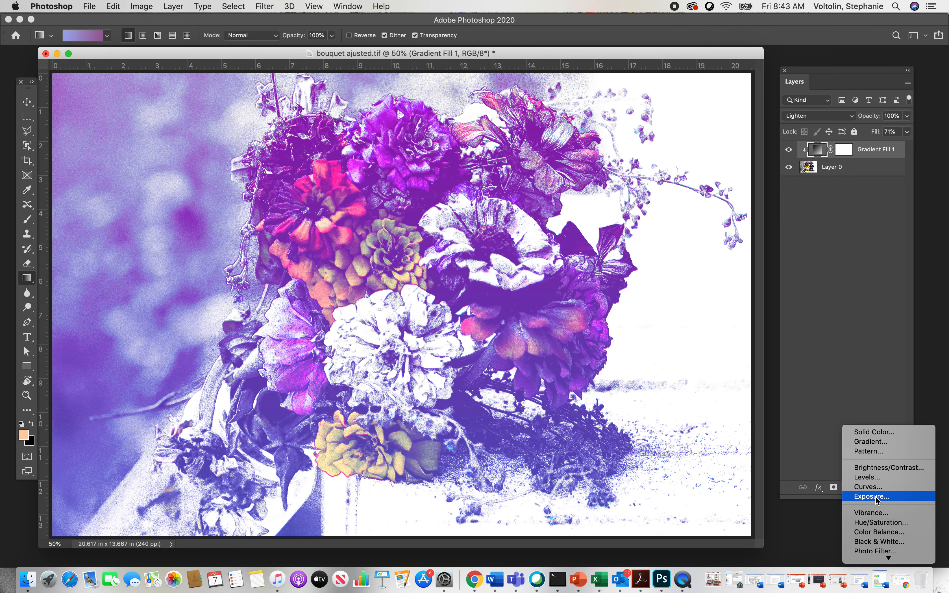
left_click(876, 497)
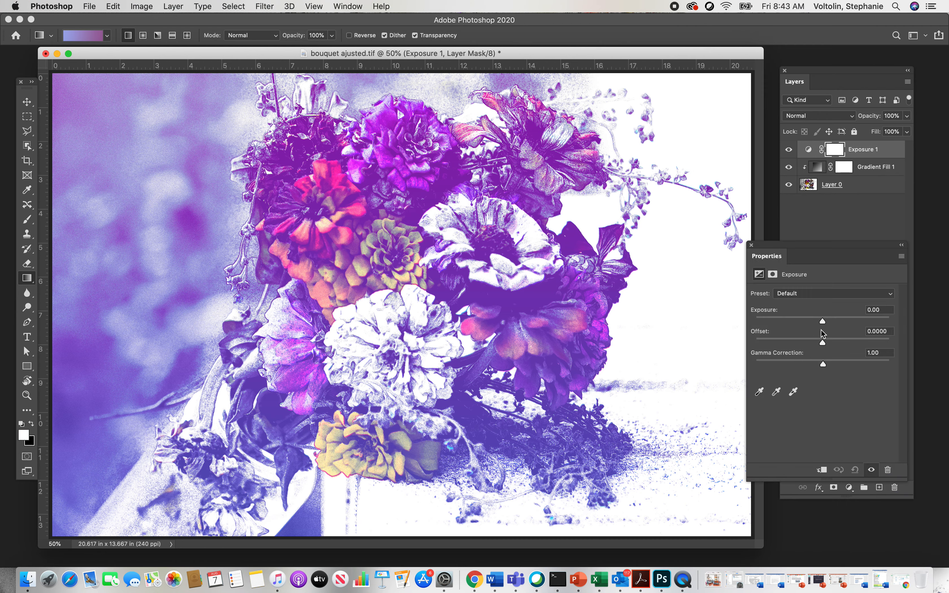
left_click_drag(822, 363, 832, 368)
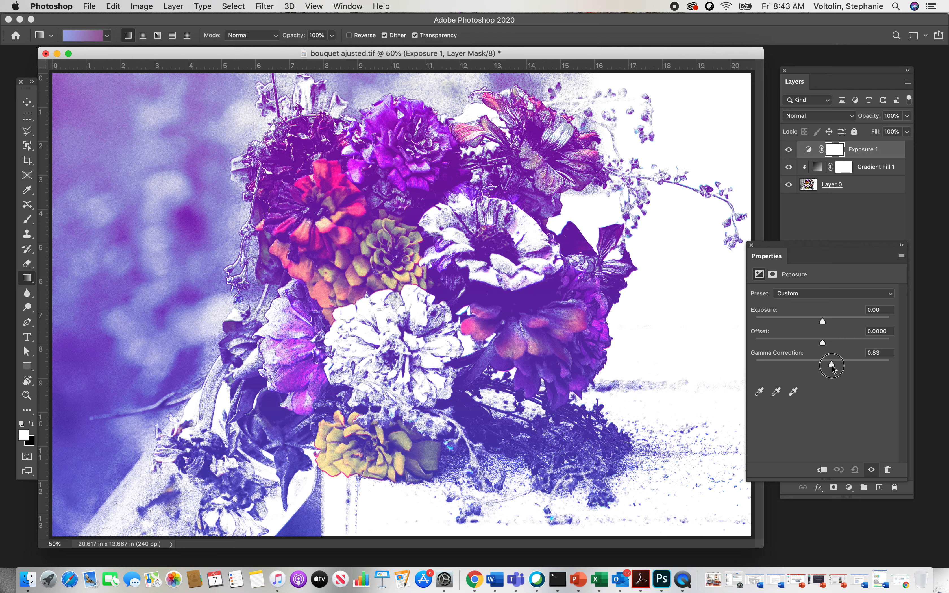
left_click_drag(823, 343, 828, 322)
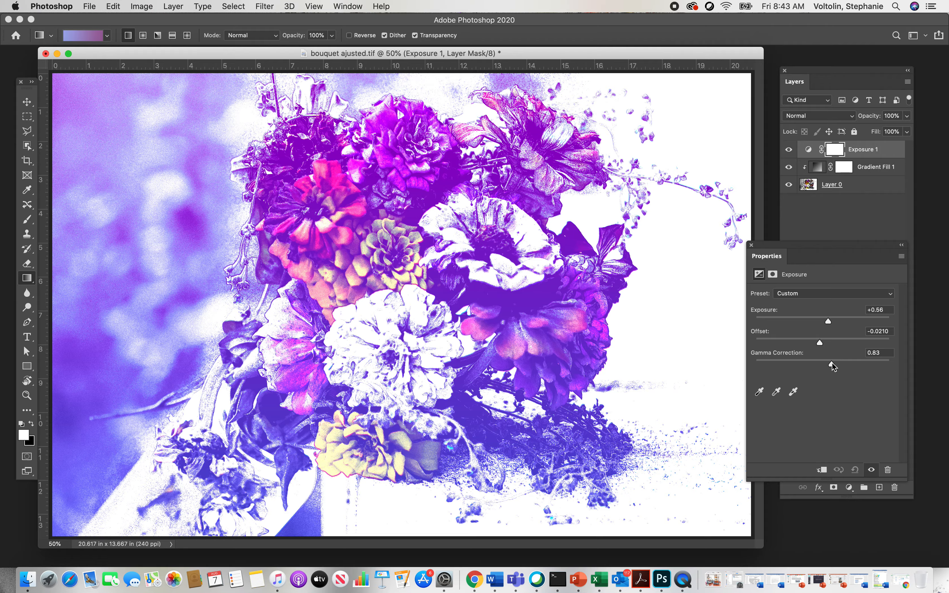
left_click_drag(831, 364, 817, 343)
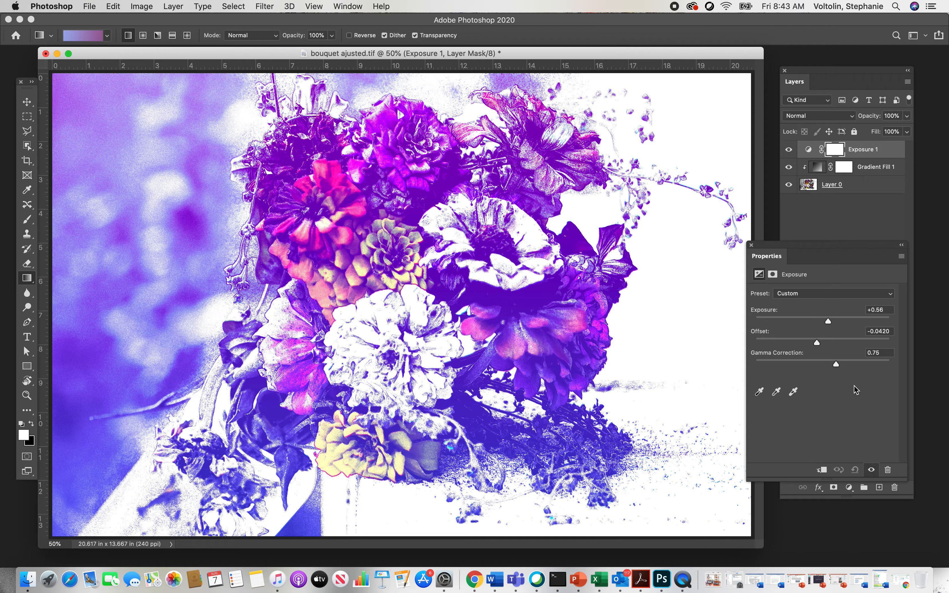
left_click(752, 246)
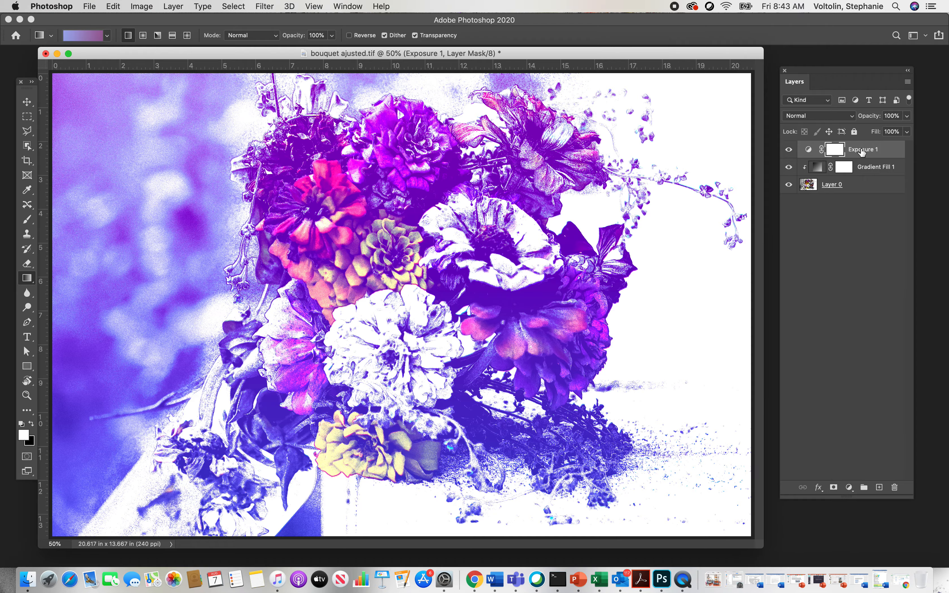